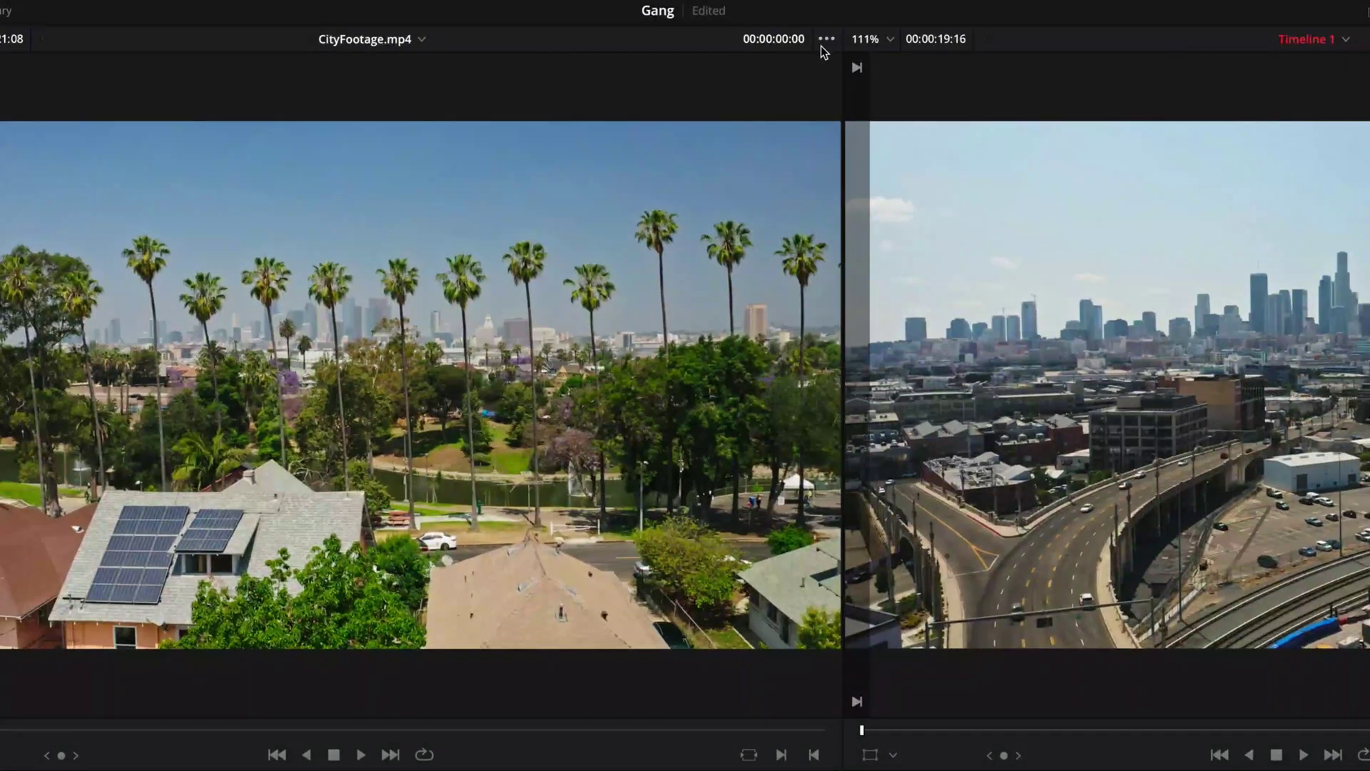
- Look over the source viewer display options and check both CityFootage clips' details
left_click(826, 40)
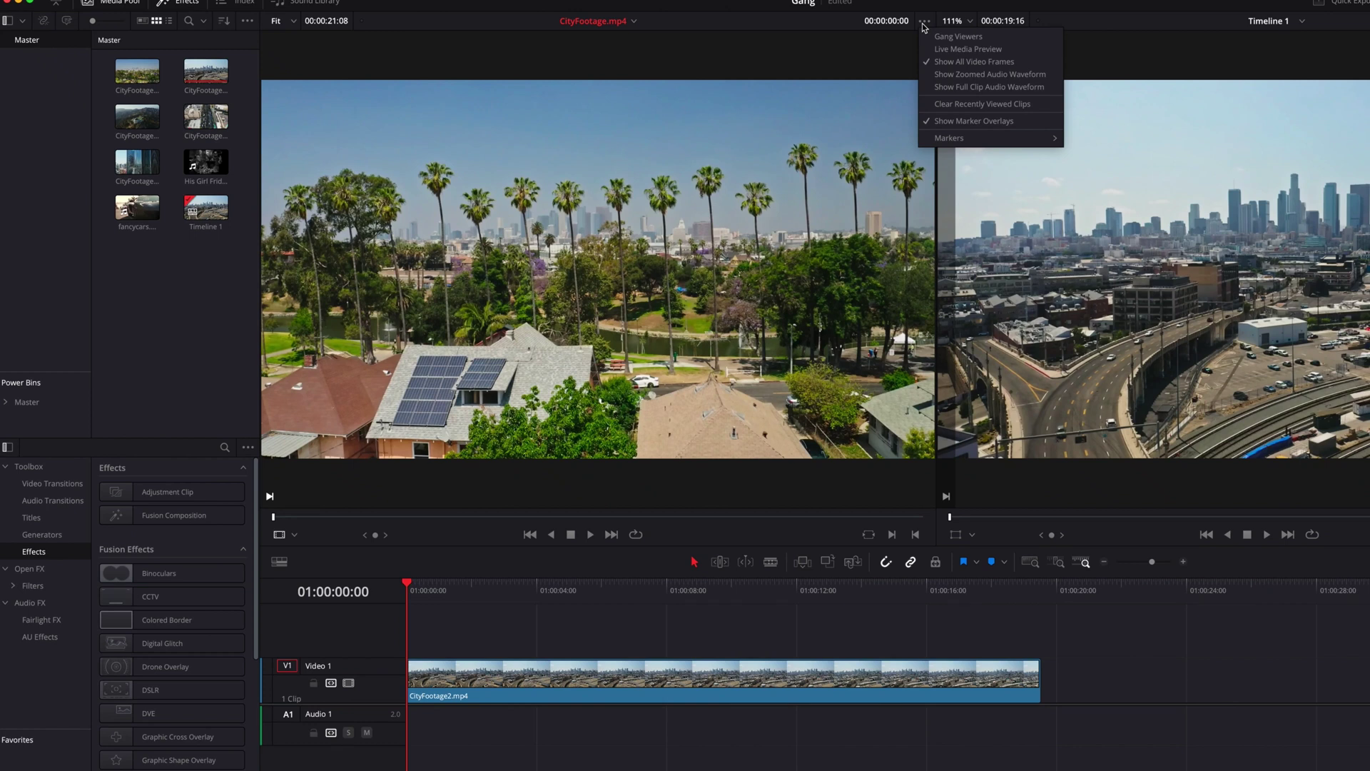
left_click(922, 25)
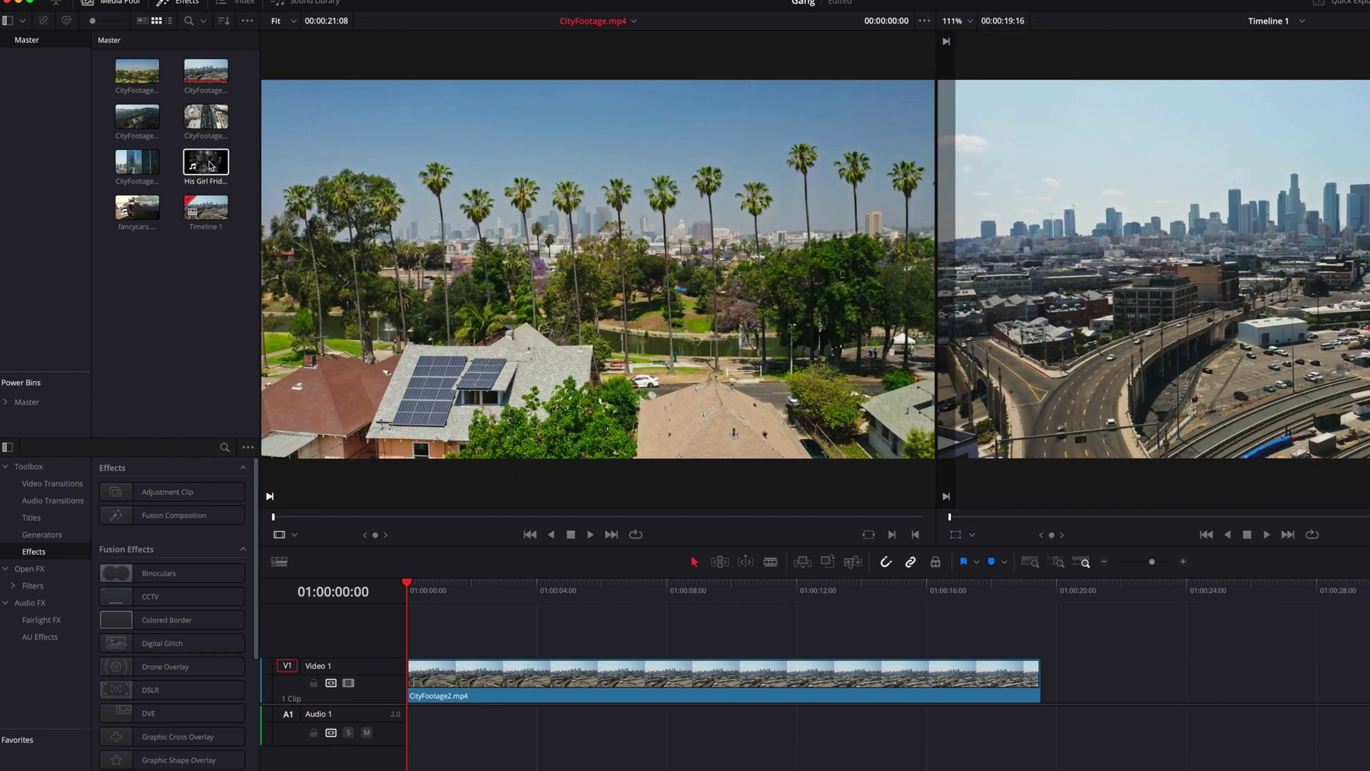
left_click(151, 78)
mouse_move(151, 77)
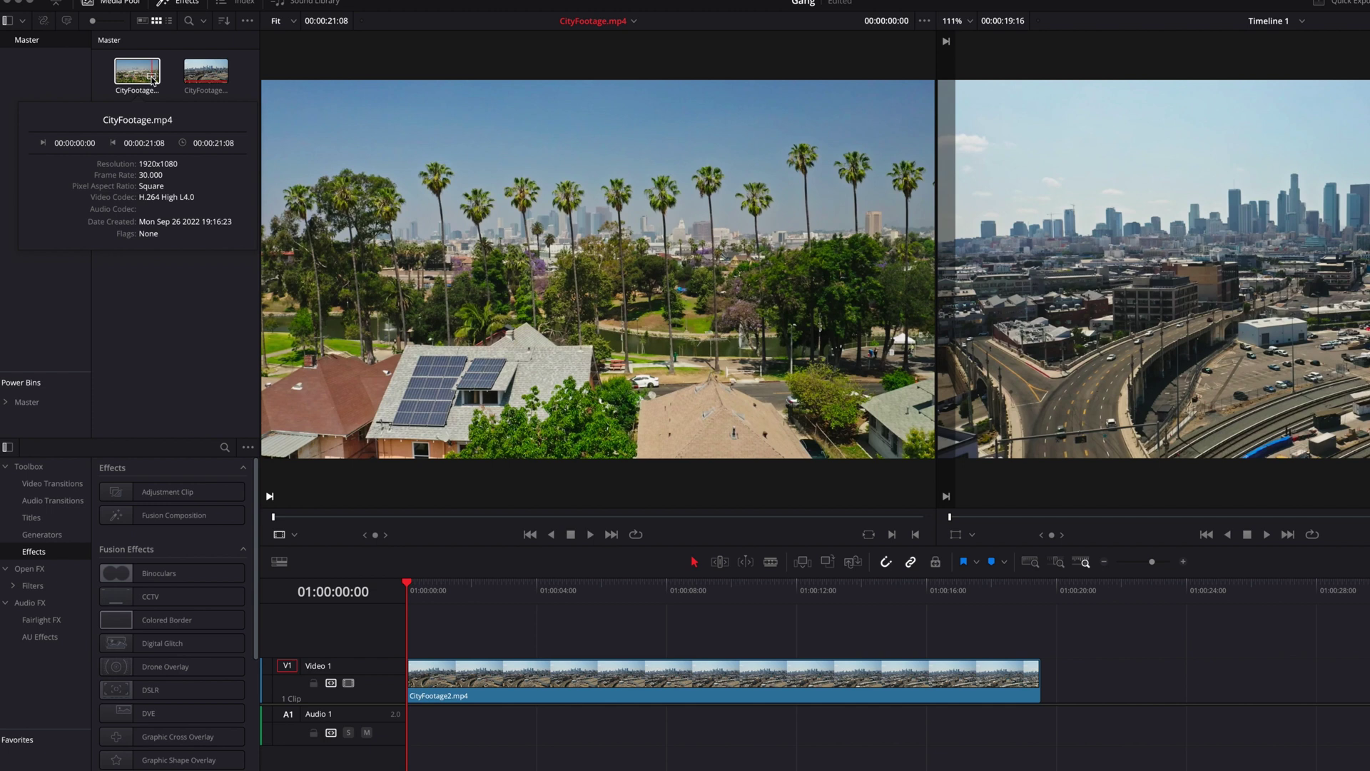
left_click(219, 78)
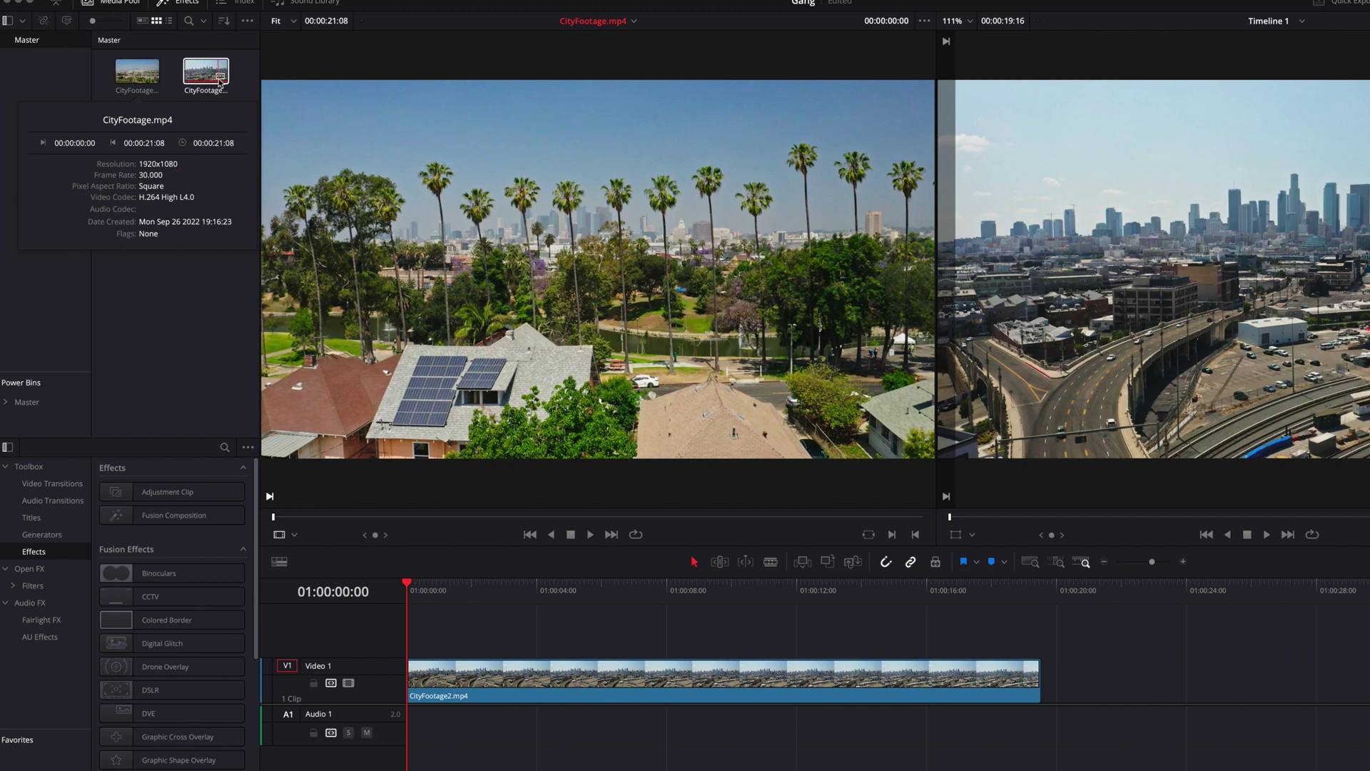
mouse_move(220, 79)
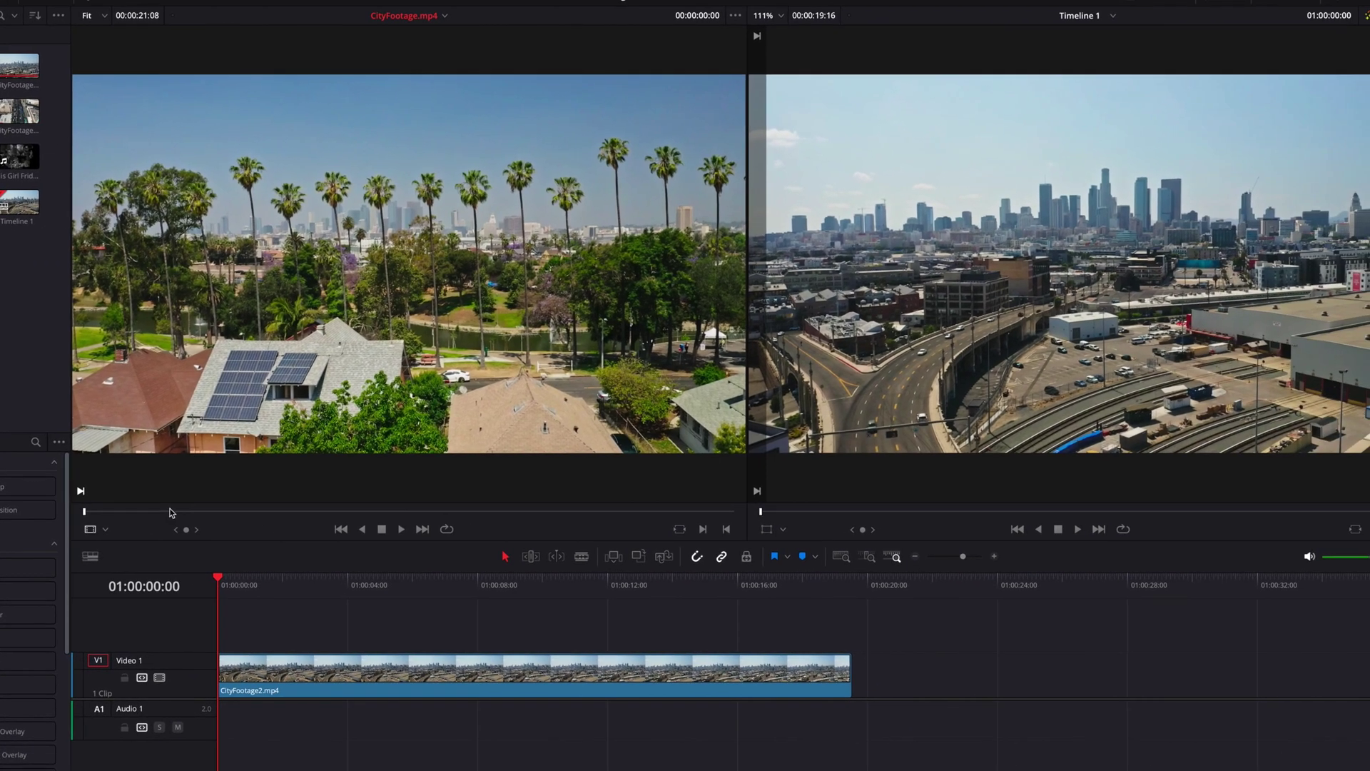
- Scrub through the CityFootage source clip, then rewind it to the start
left_click(365, 518)
left_click_drag(177, 512, 90, 514)
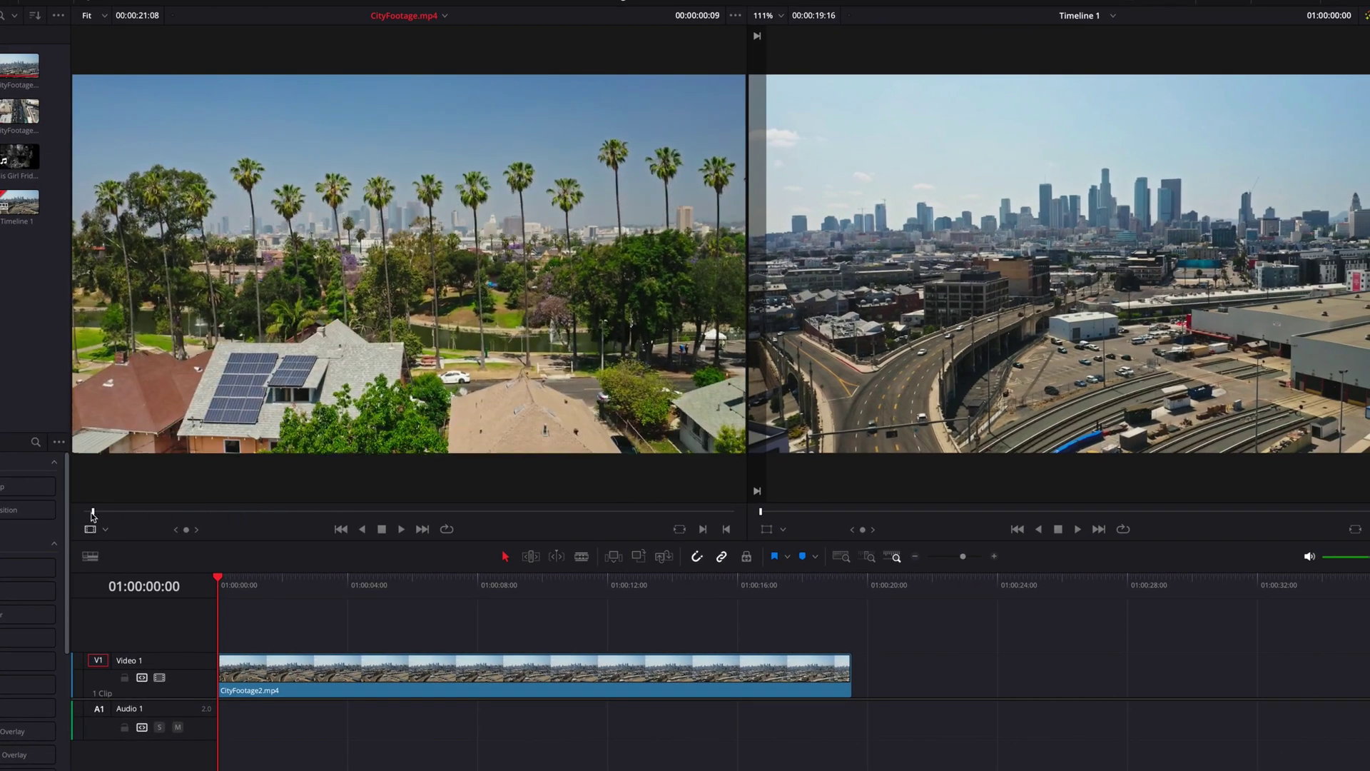
left_click_drag(218, 578, 218, 616)
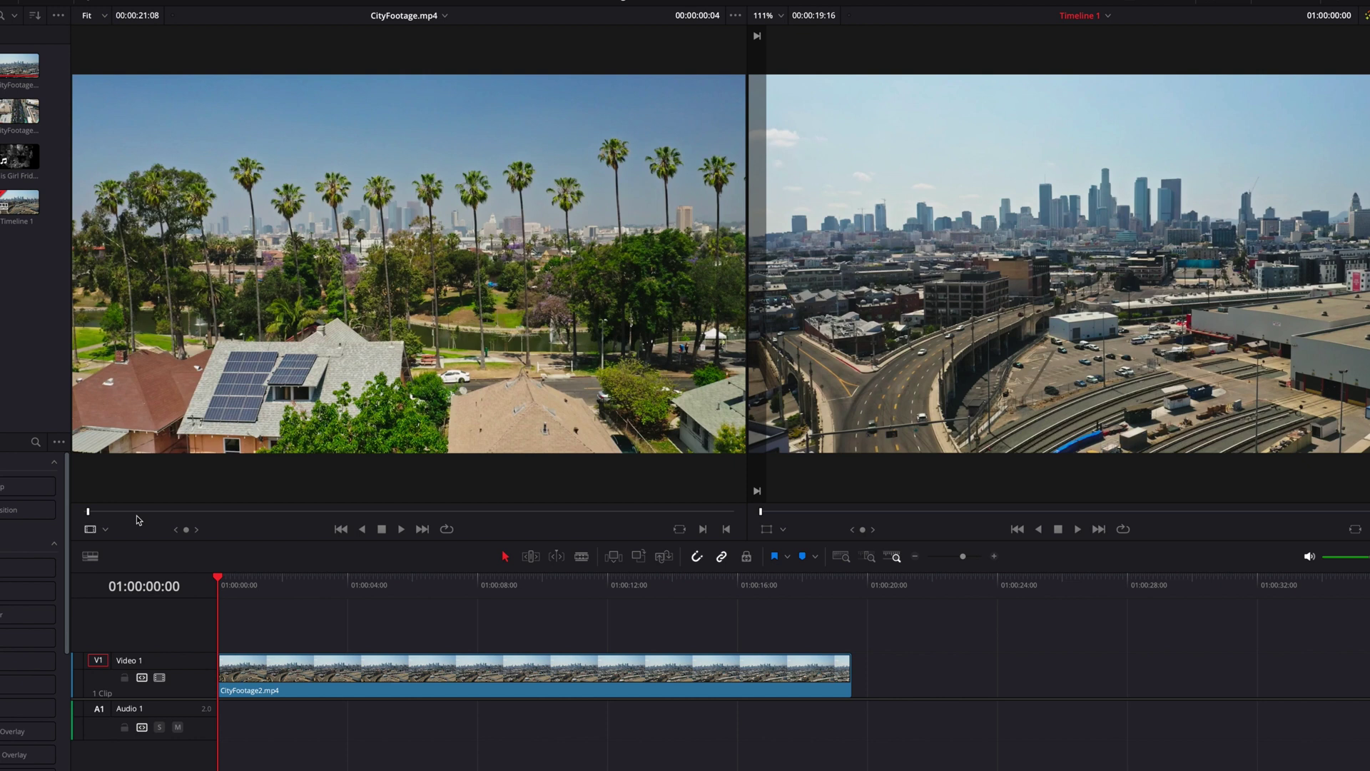
- Enable Gang Viewers and scrub CityFootage so Timeline 1 follows along
left_click(736, 15)
left_click(772, 31)
left_click_drag(89, 513, 146, 516)
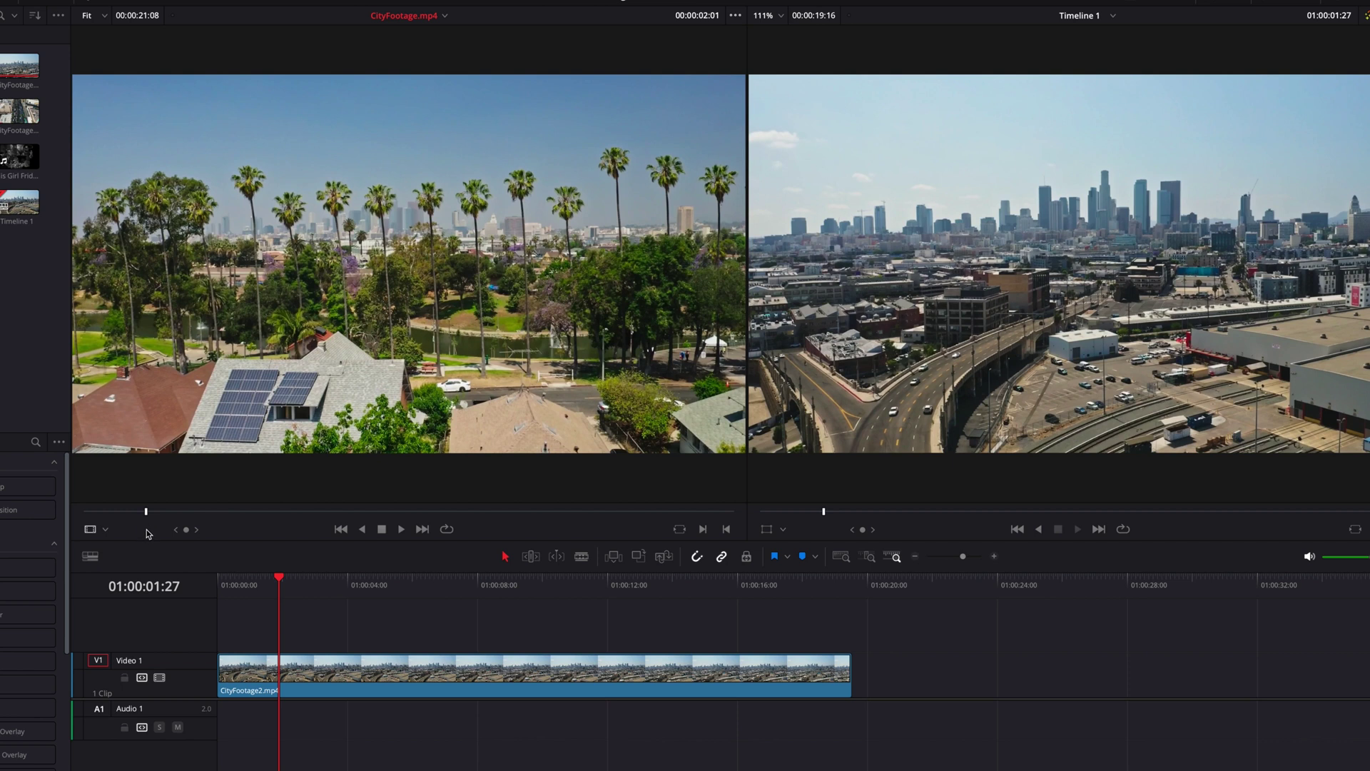
- Mark matching In/Out points about 3.5 seconds apart on CityFootage.mp4 and Timeline 1, then drop the section onto V2
key("i")
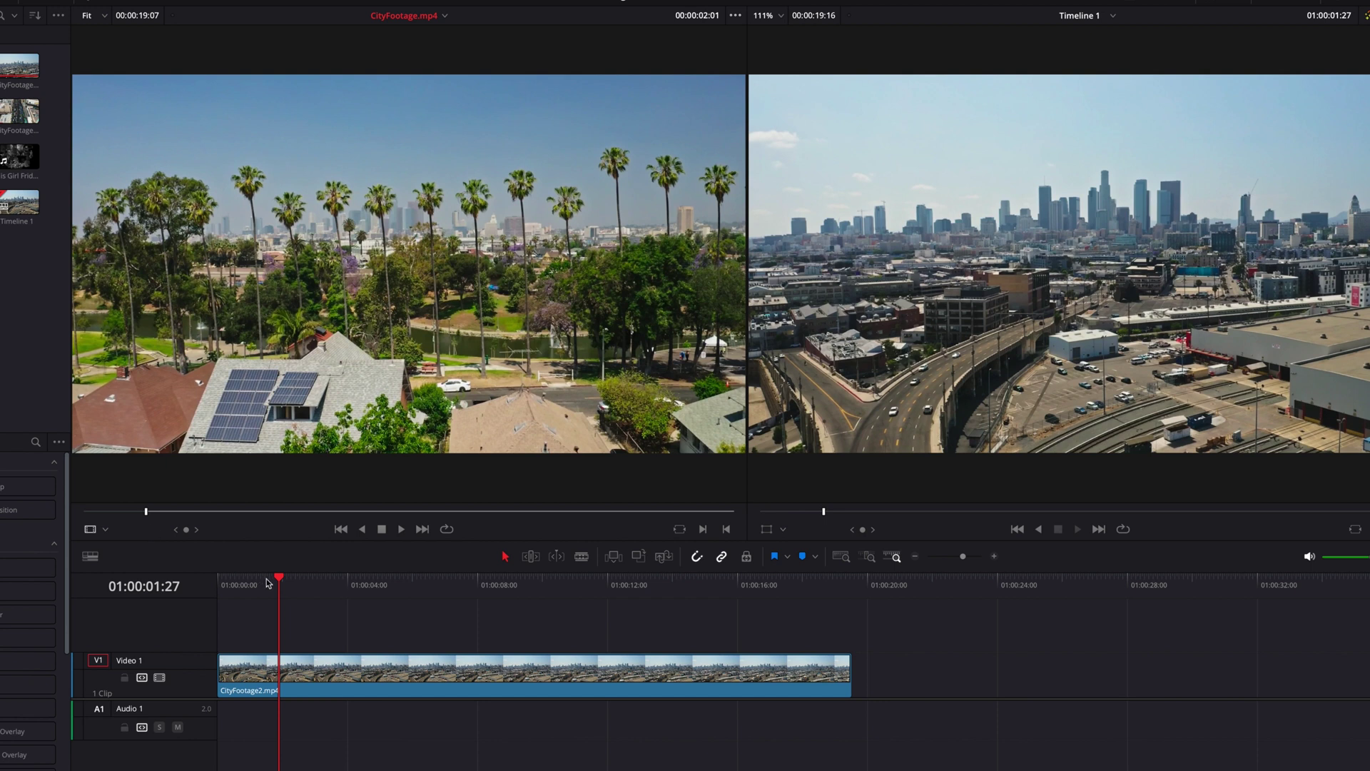
left_click(350, 615)
key("i")
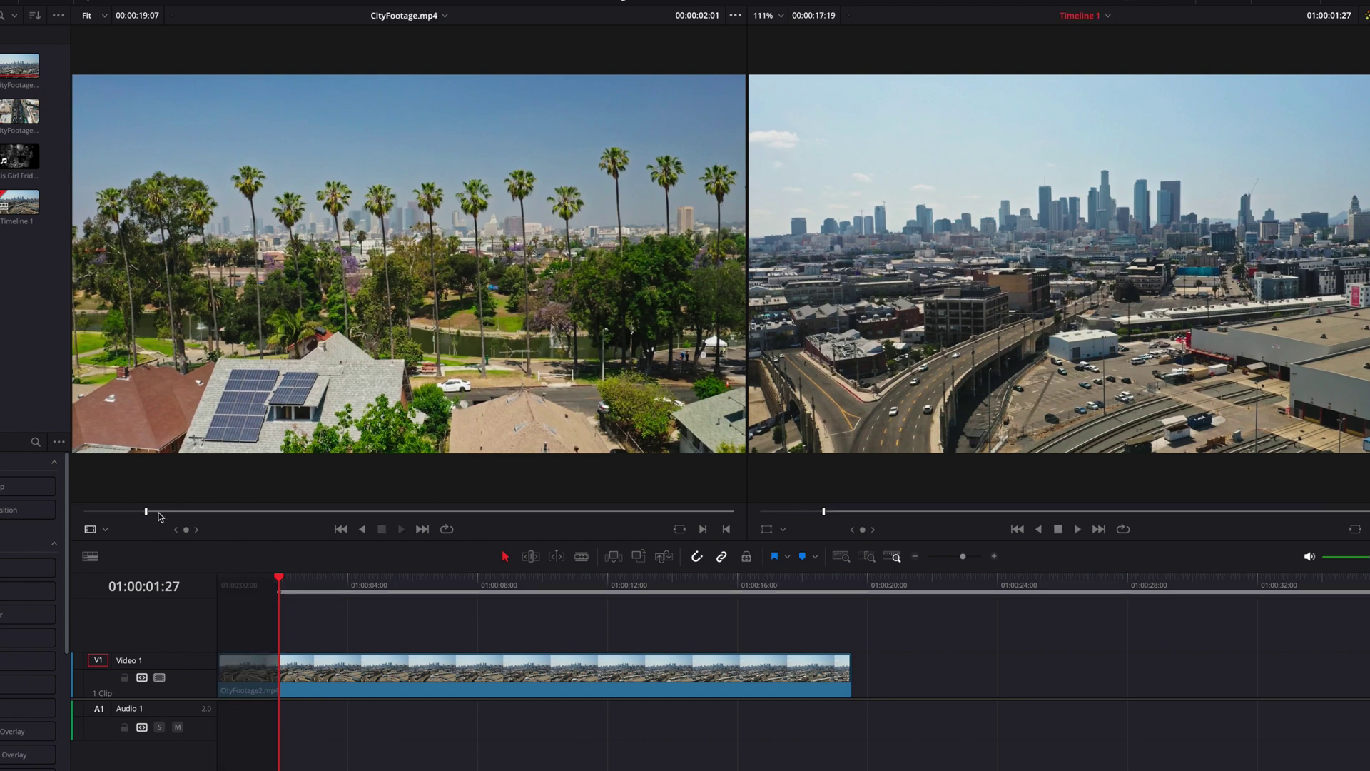
left_click_drag(159, 513, 254, 523)
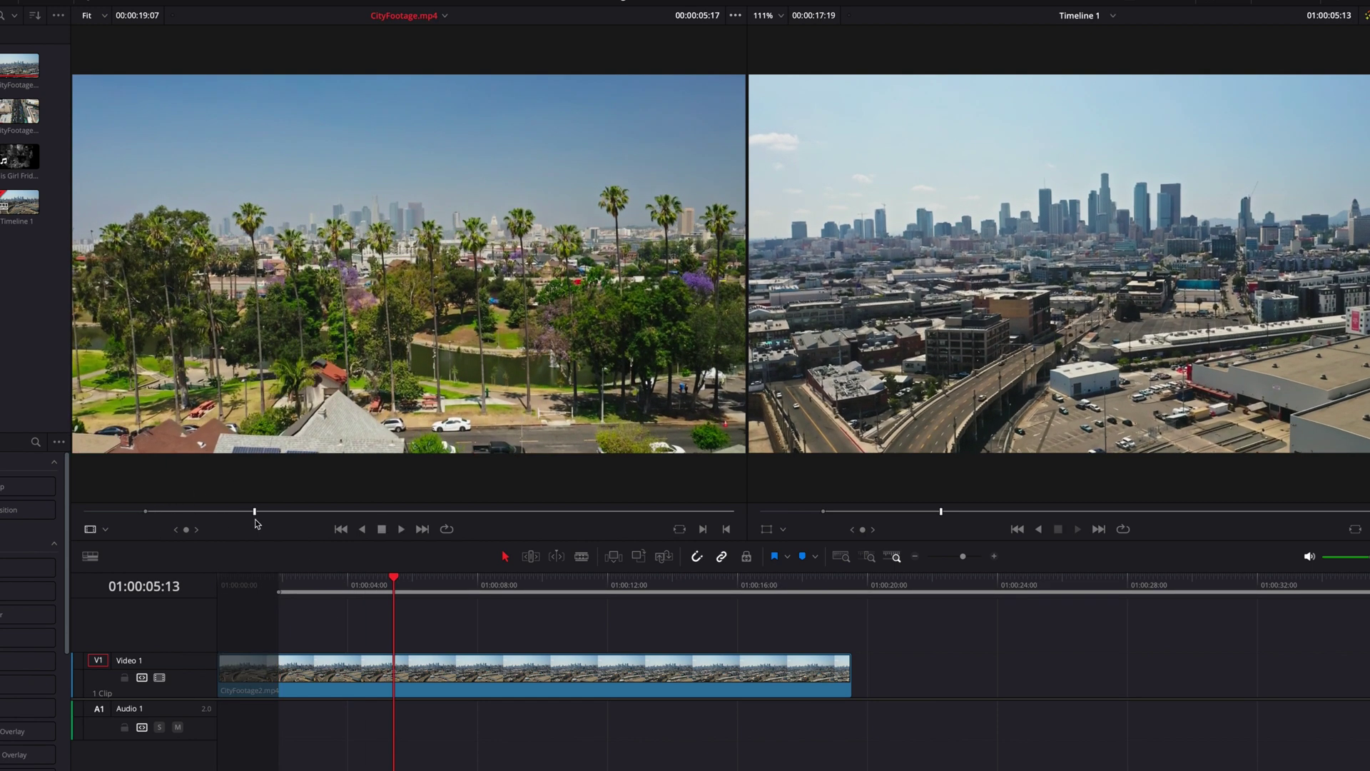
key("o")
left_click(416, 626)
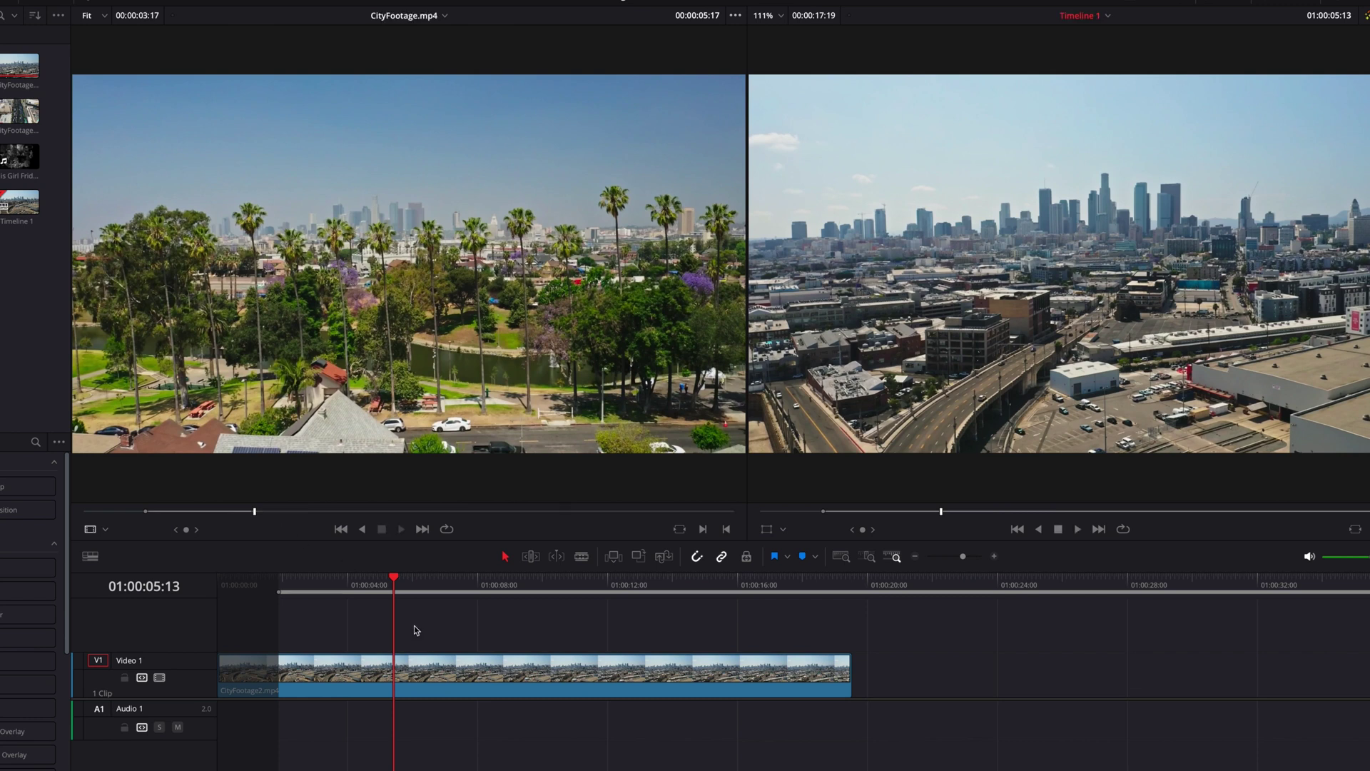
key("o")
left_click_drag(323, 351, 292, 625)
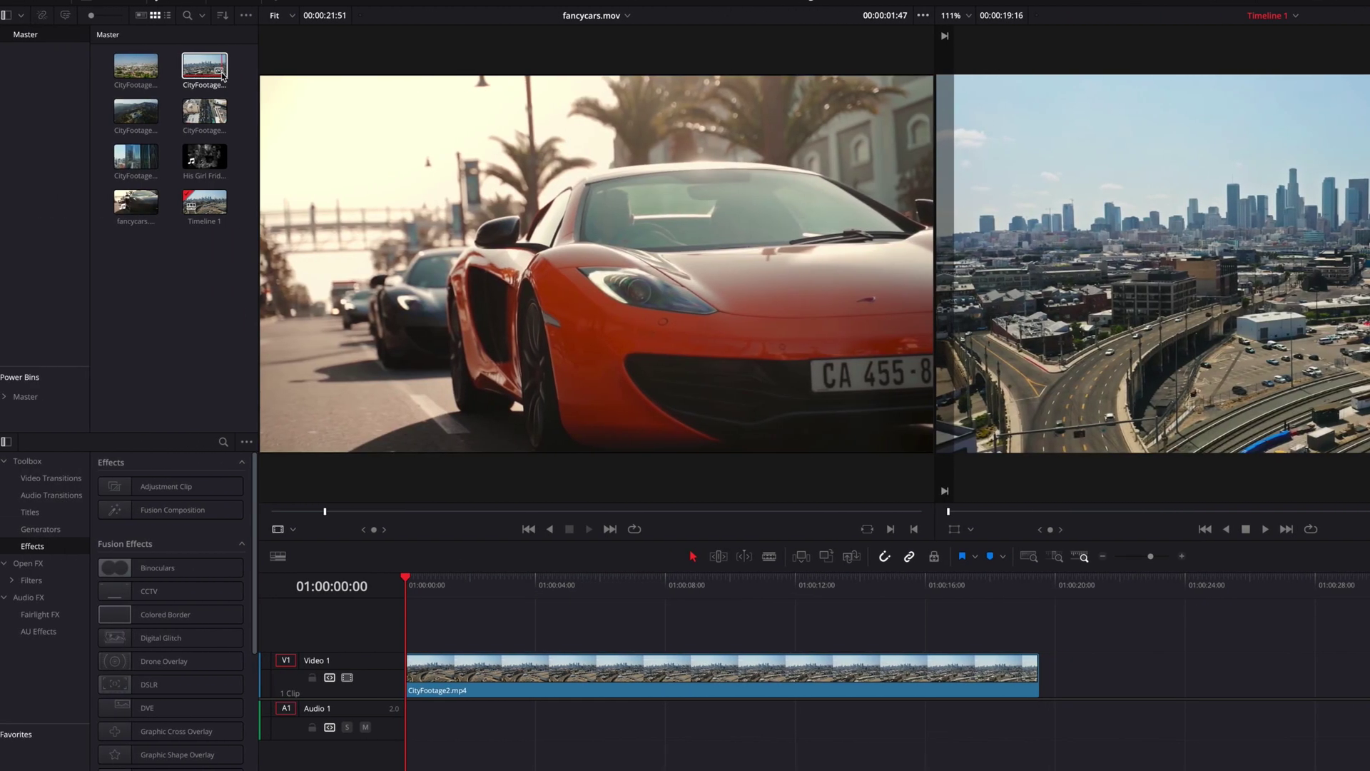
- Scrub fancycars.mov, set Out points on source and timeline, and drag the marked section to the timeline
mouse_move(34, 74)
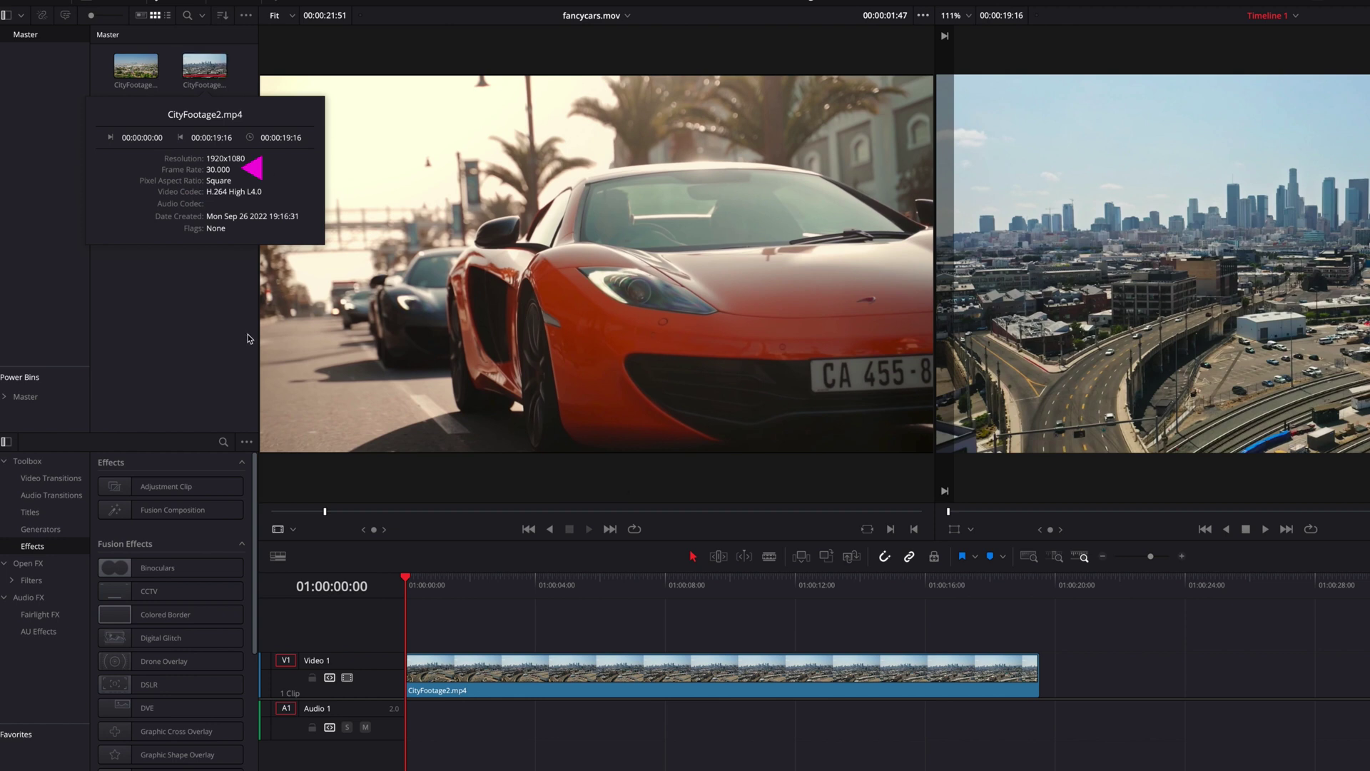
mouse_move(152, 211)
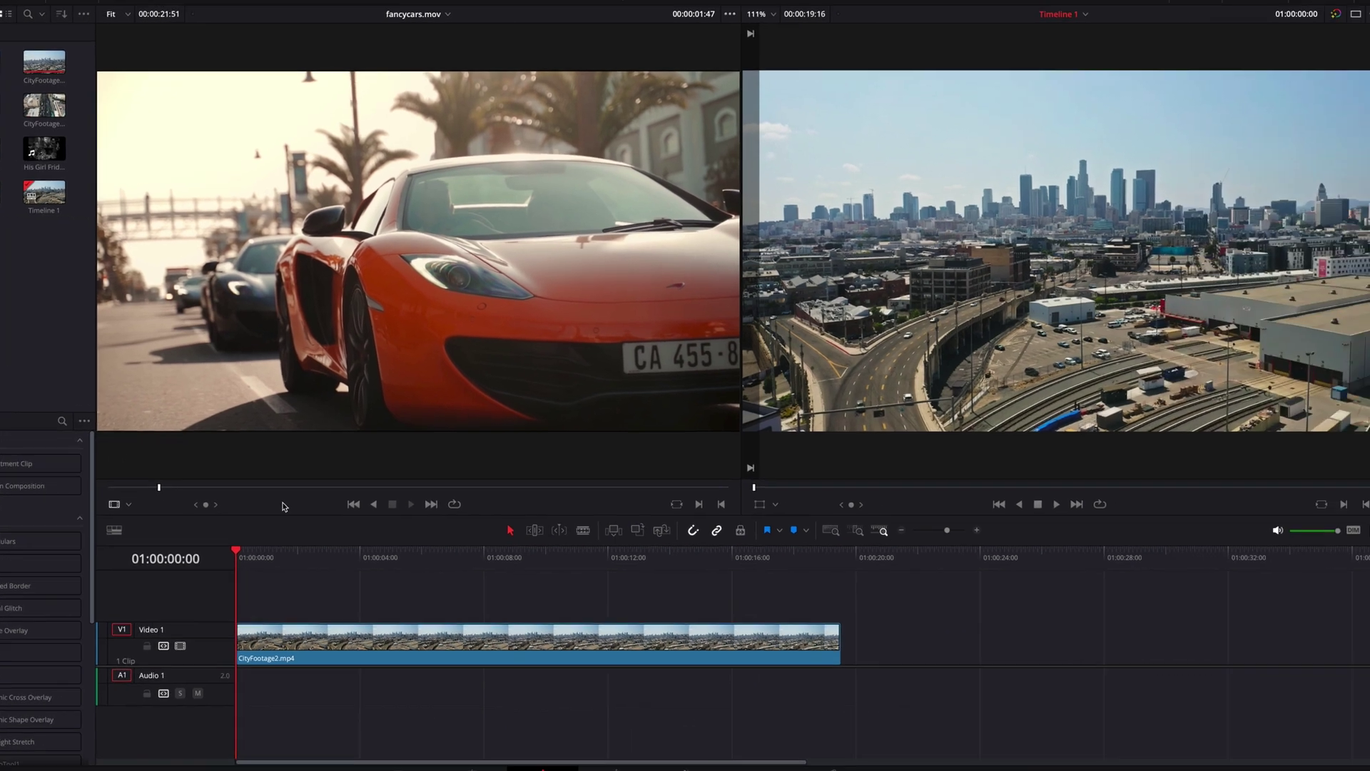
left_click(356, 513)
left_click_drag(178, 487, 221, 492)
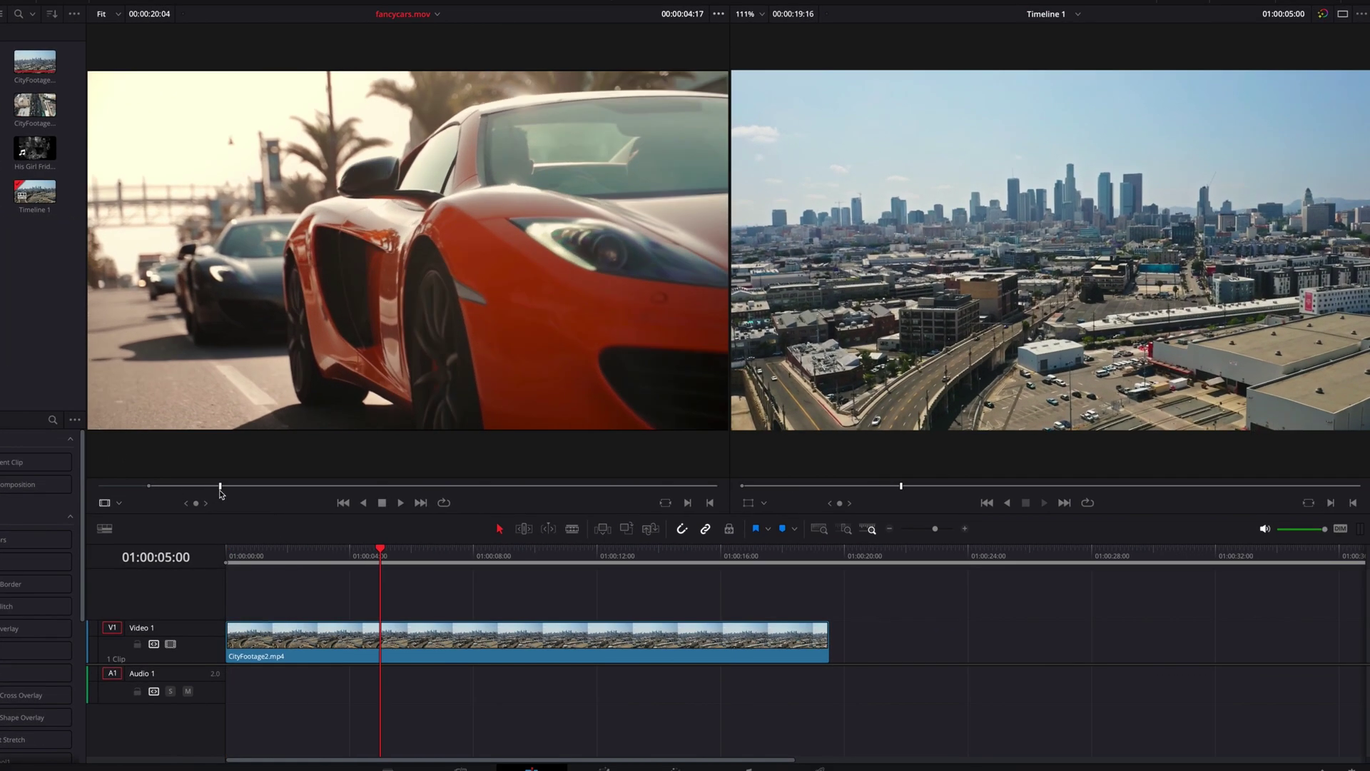
key("o")
left_click(472, 596)
key("o")
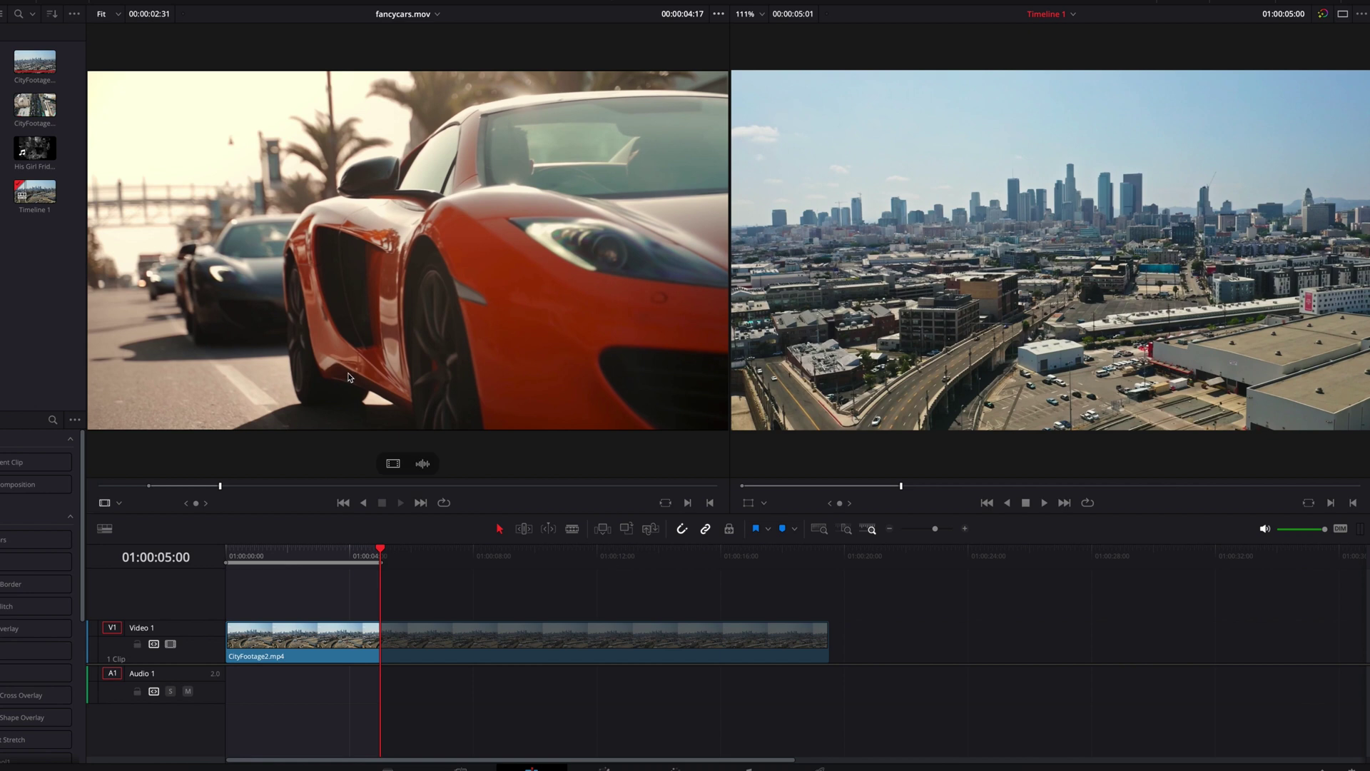
left_click(351, 379)
left_click_drag(350, 480, 233, 590)
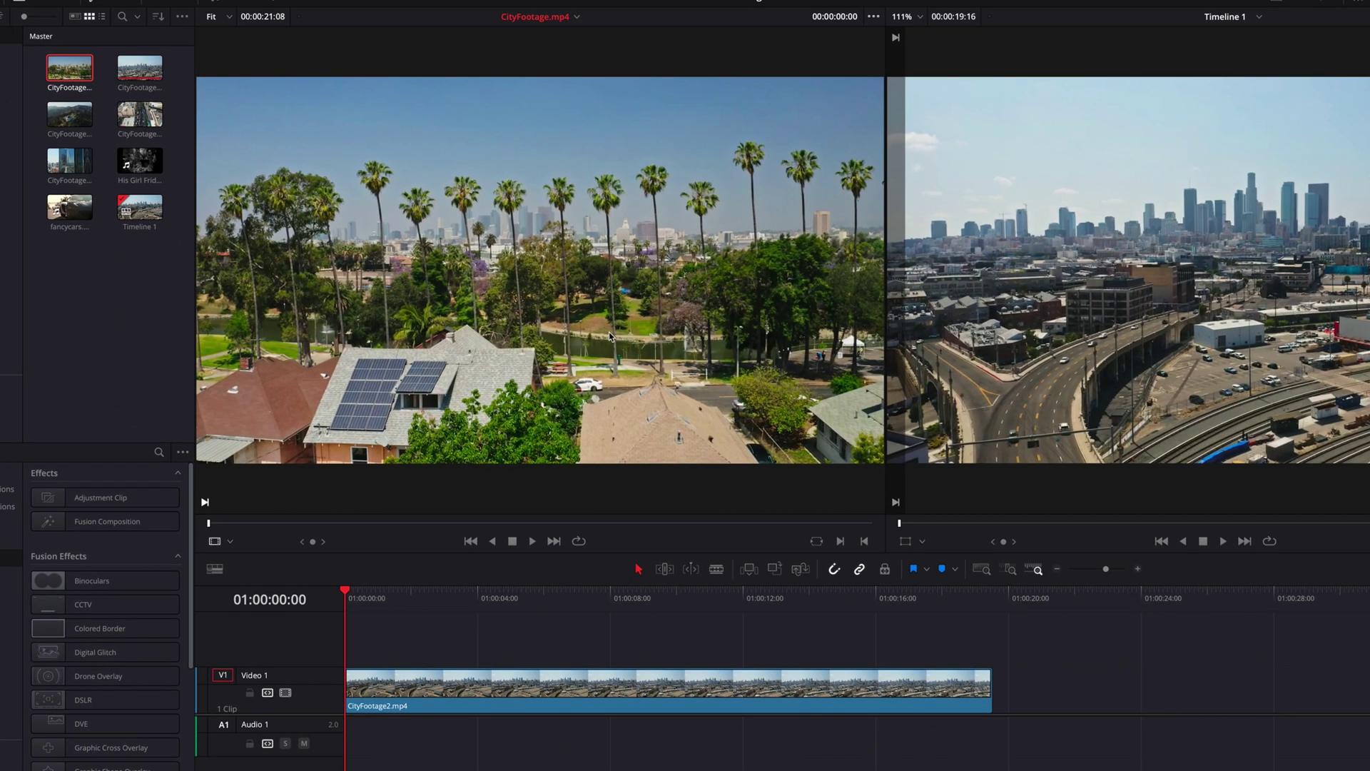
- Enable Live Media Preview from the source viewer's options menu
left_click(873, 16)
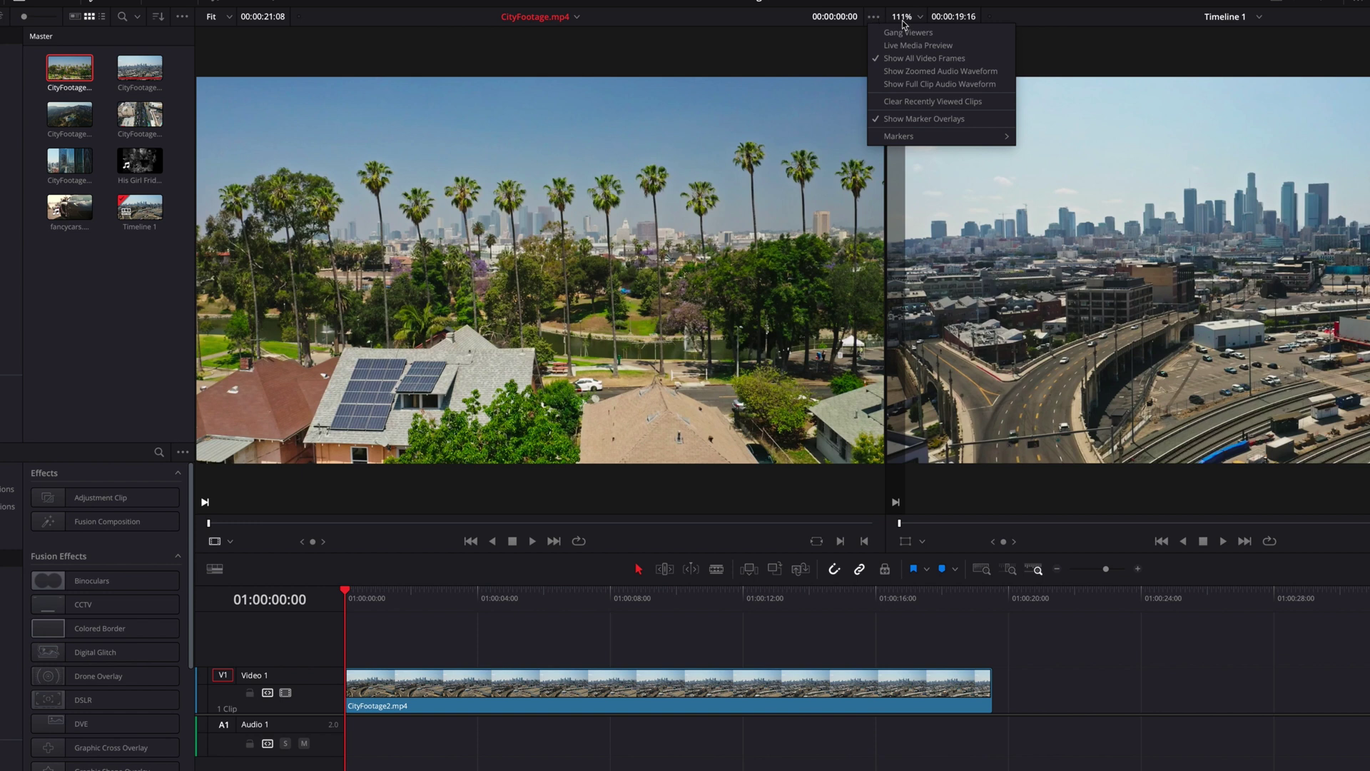
left_click(978, 47)
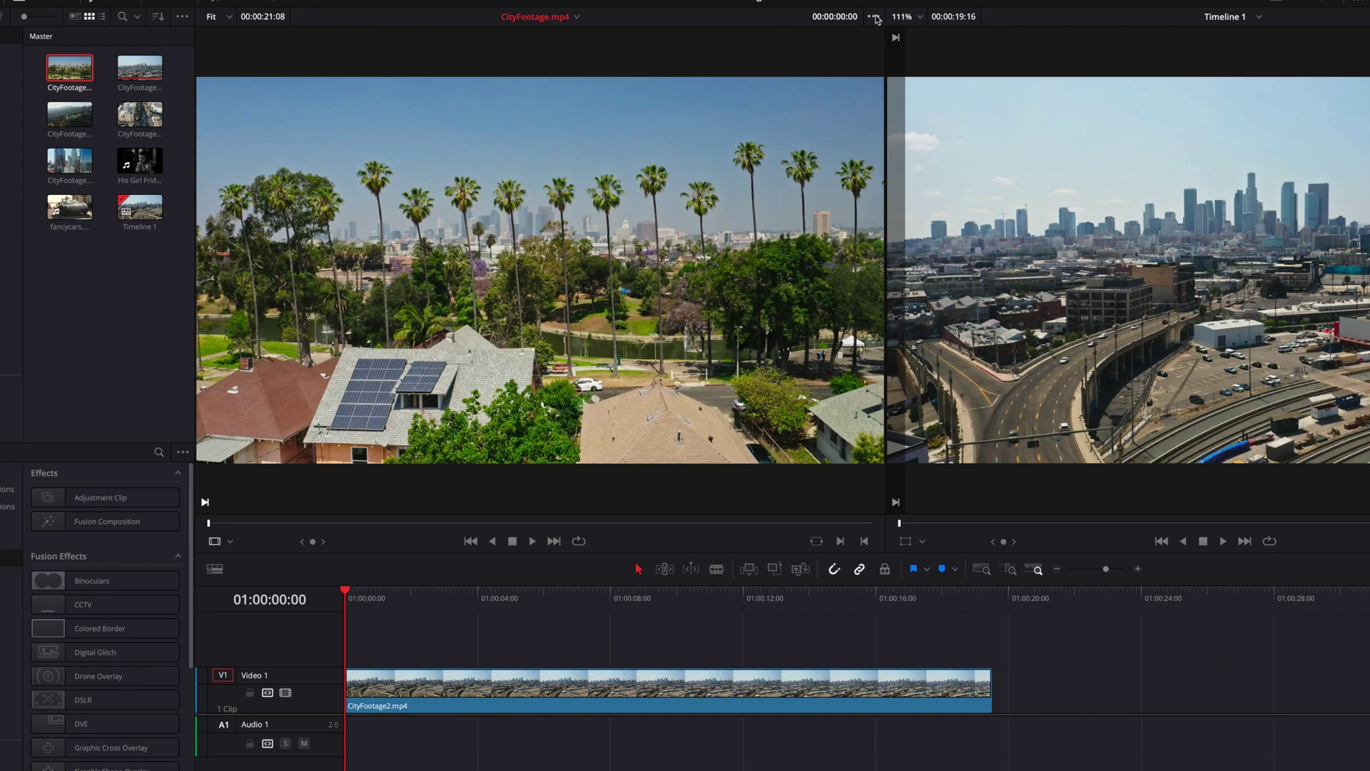
- Dismiss the source viewer options menu and play back the source clip
left_click(874, 16)
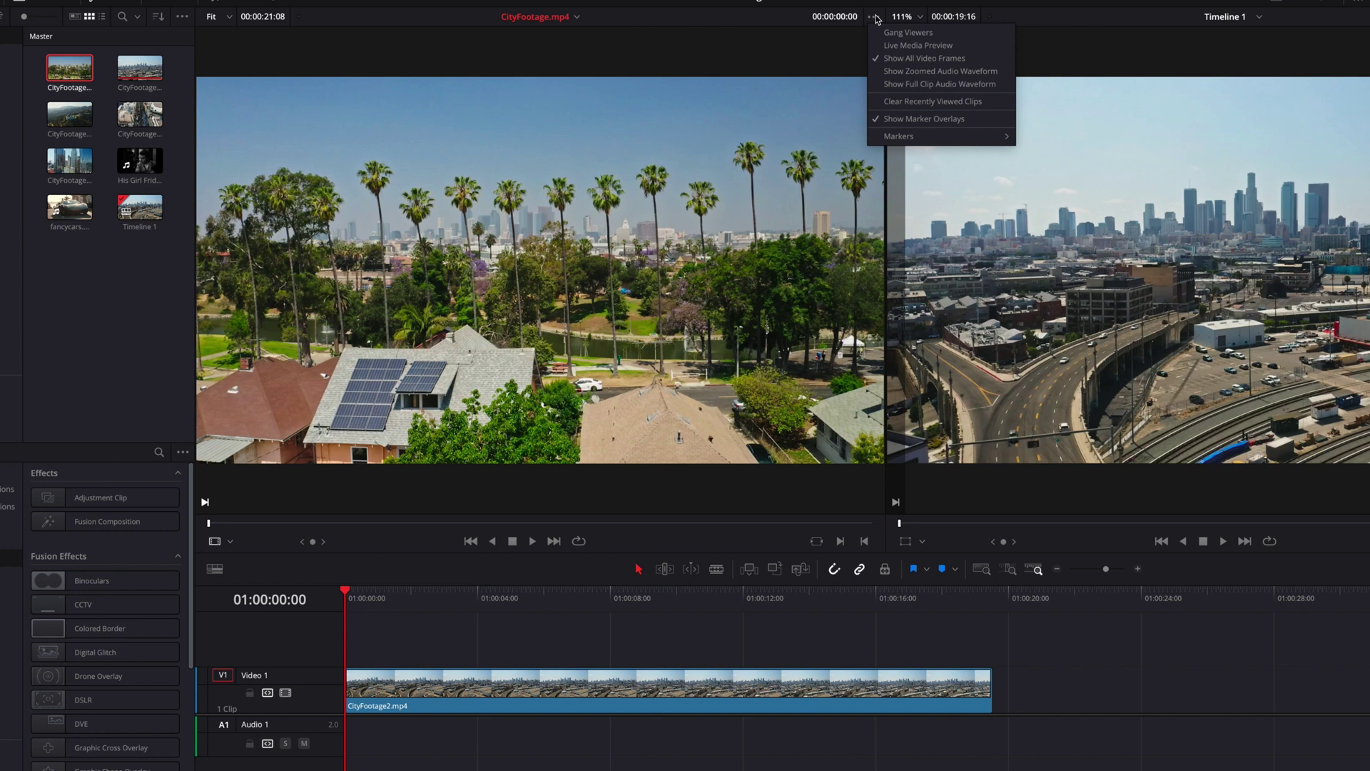
left_click(399, 542)
key("space")
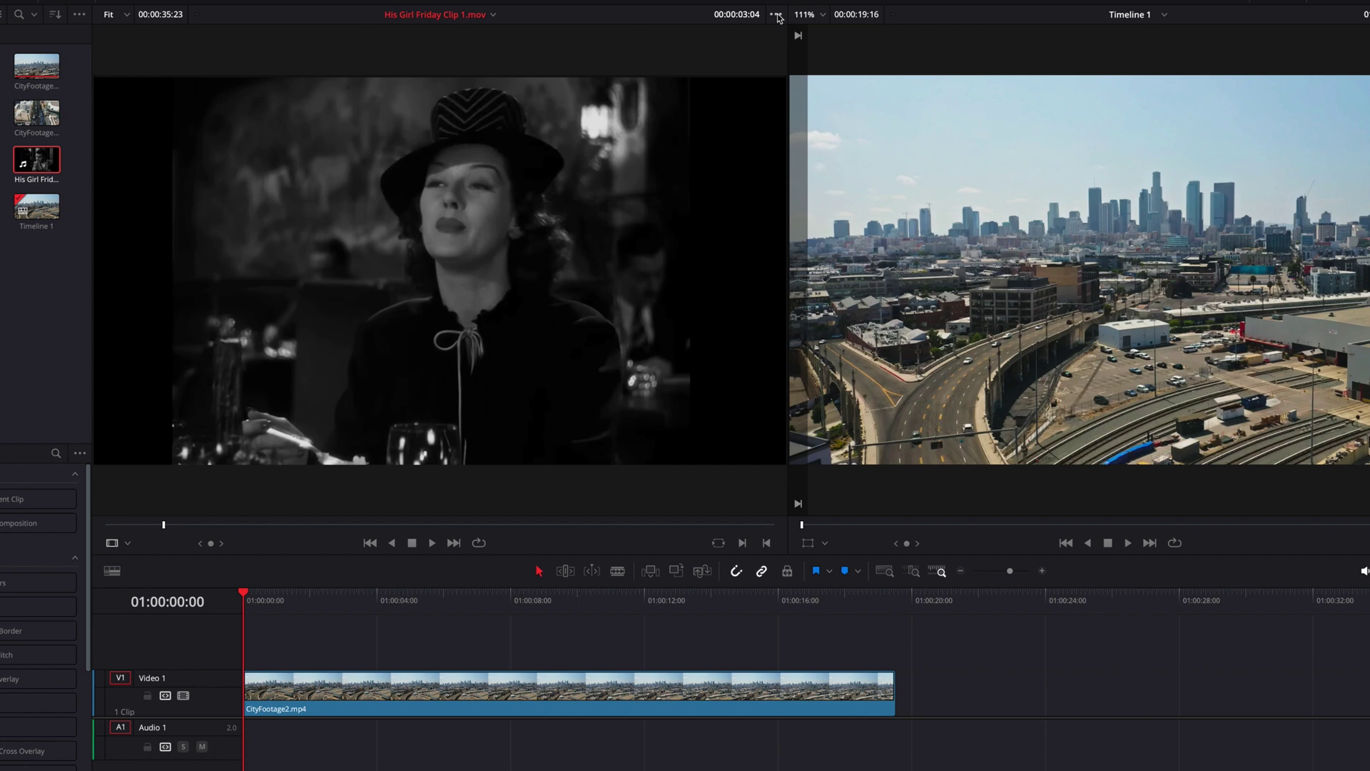
- Turn on Show Zoomed Audio Waveform and scrub His Girl Friday Clip 1.mov to 00:00:11:23
left_click(777, 15)
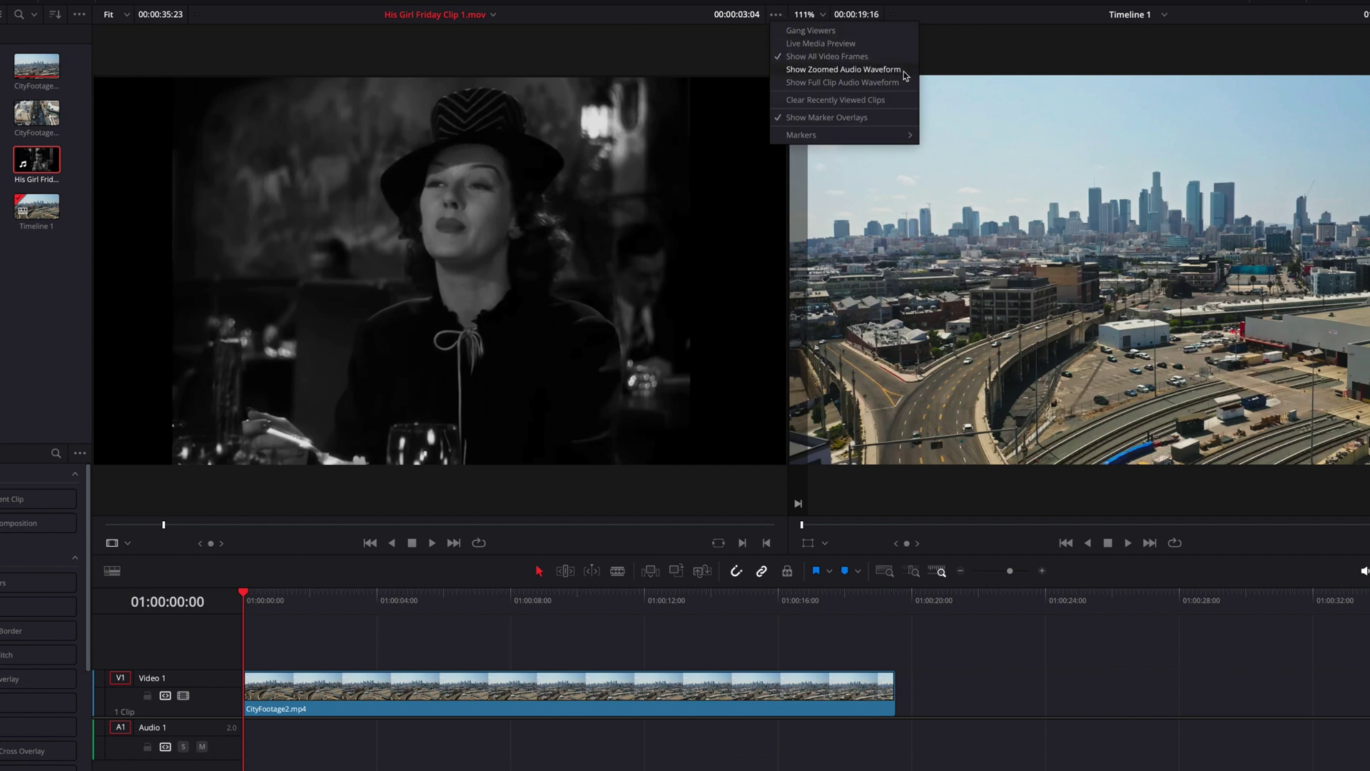
left_click(863, 71)
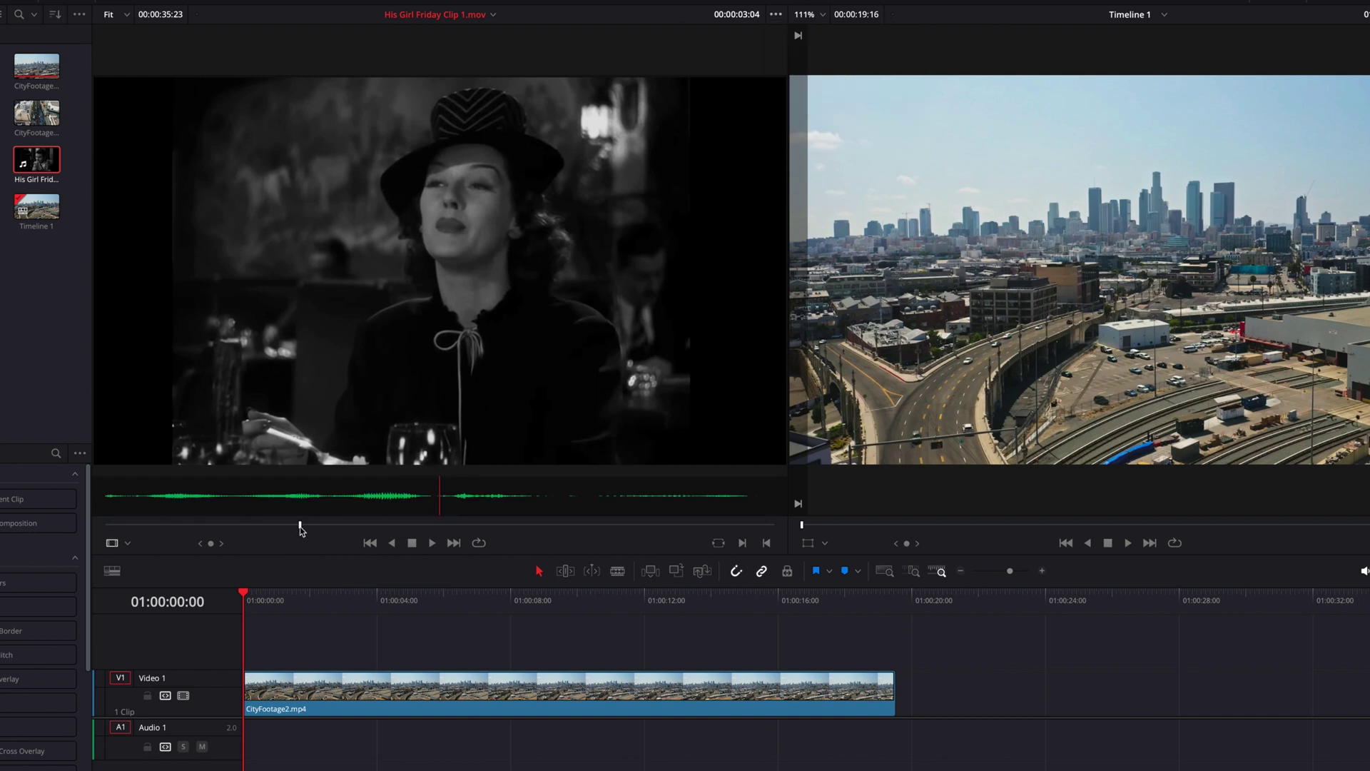
mouse_move(300, 528)
left_mouse_down()
mouse_move(361, 542)
mouse_move(321, 544)
left_mouse_up()
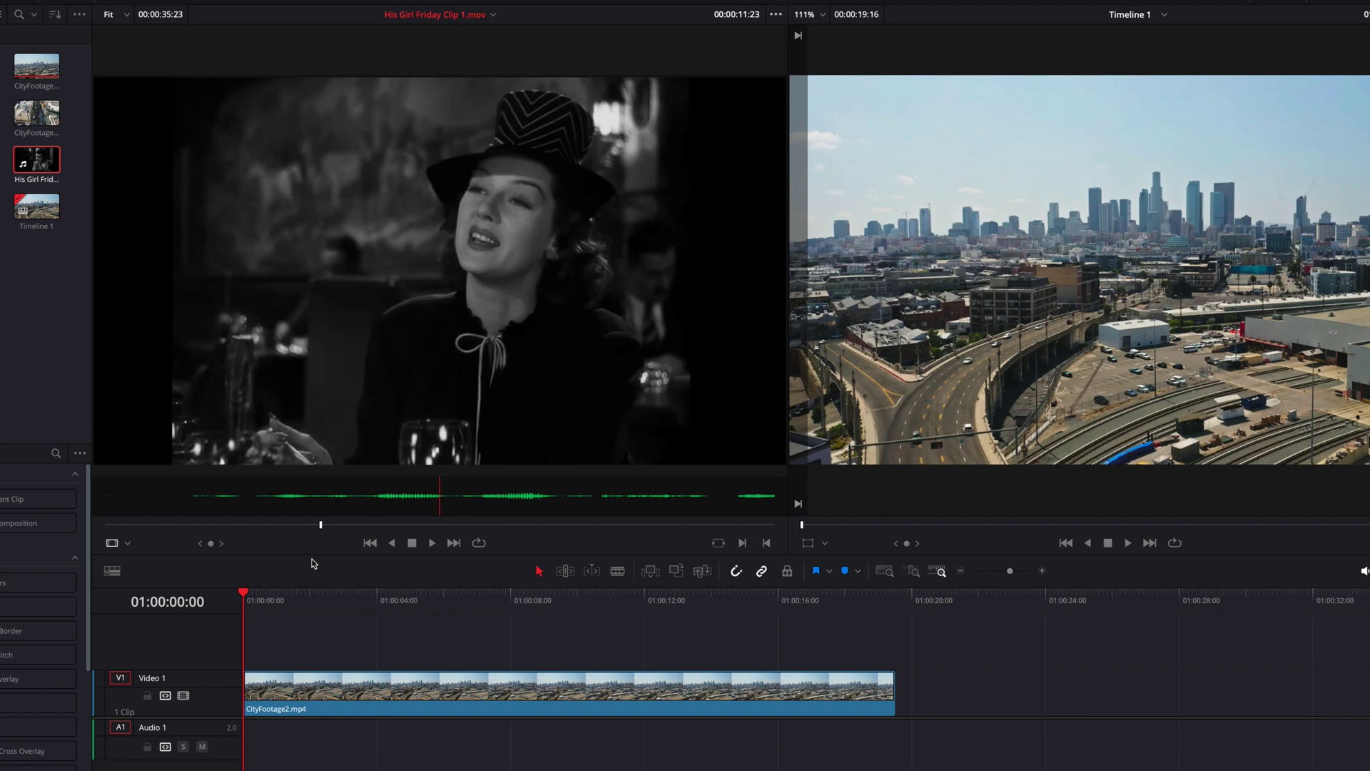
- Show the full-clip audio waveform instead of the zoomed one, then scrub further into the clip
left_click(777, 15)
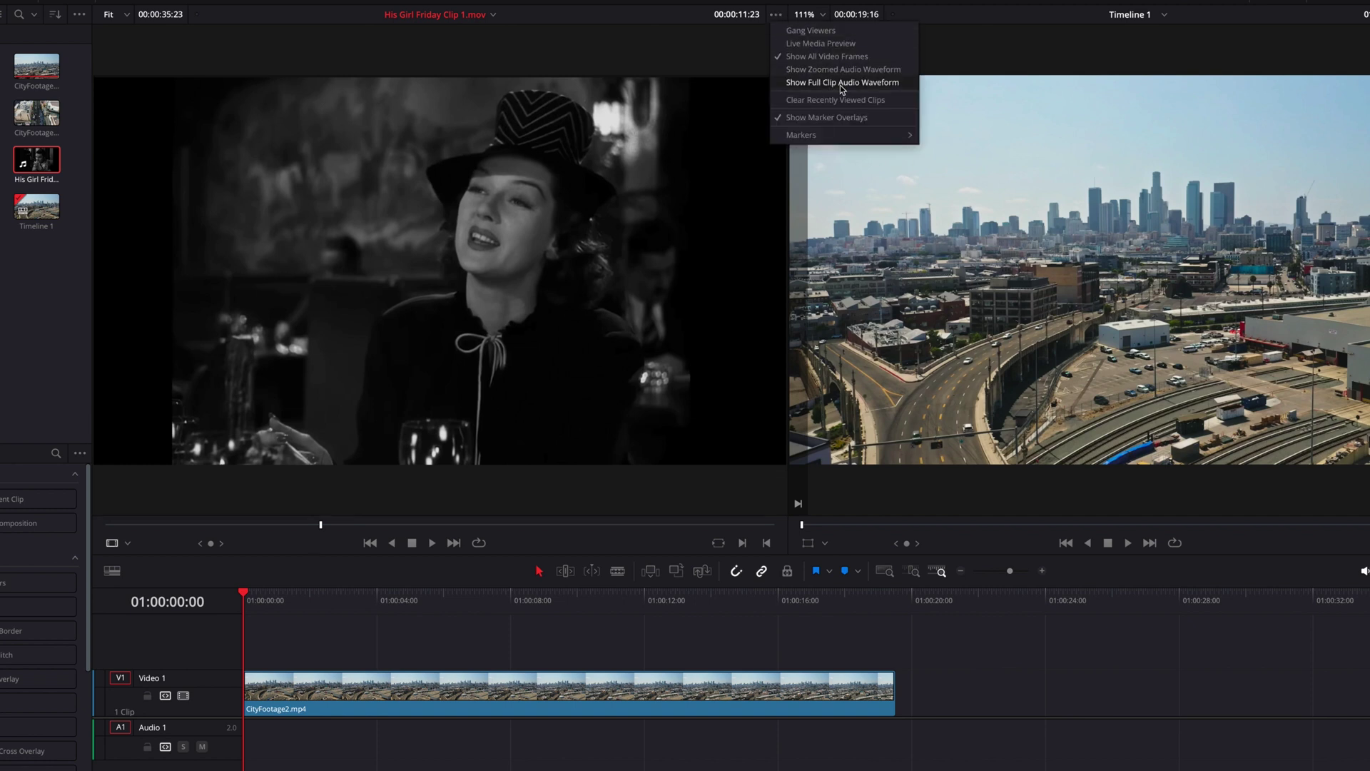
left_click(840, 84)
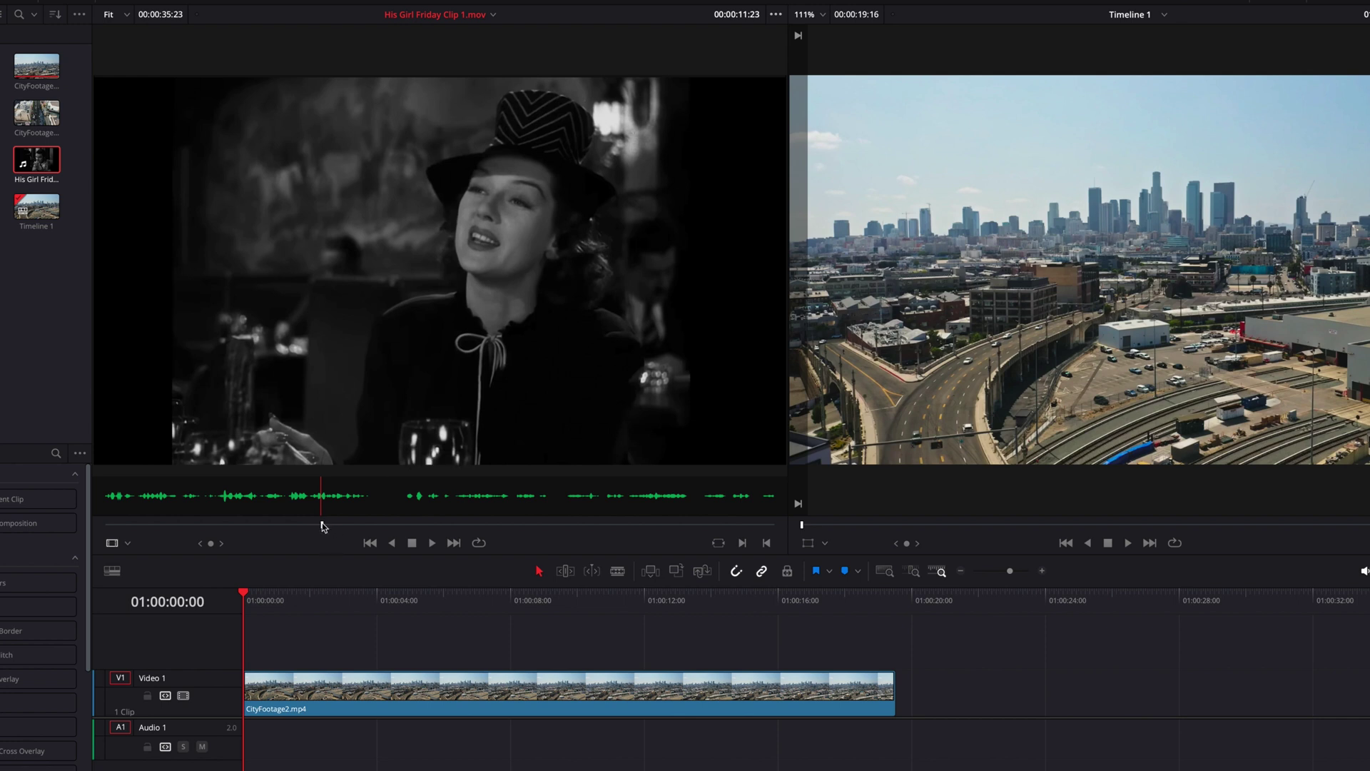
mouse_move(321, 526)
left_mouse_down()
mouse_move(665, 536)
mouse_move(313, 546)
mouse_move(326, 548)
left_mouse_up()
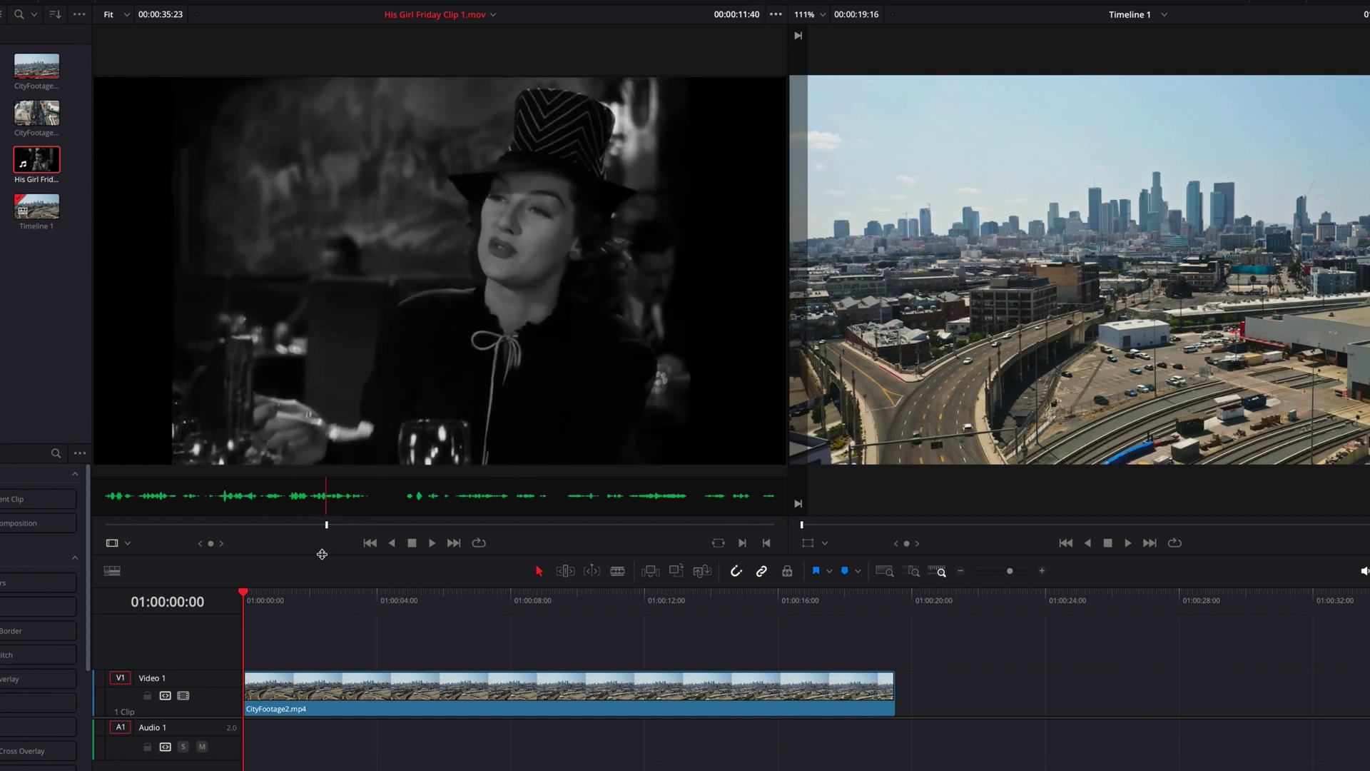
- Clear recently viewed clips, reload CityFootage, then clear them again to empty the viewer
mouse_move(774, 60)
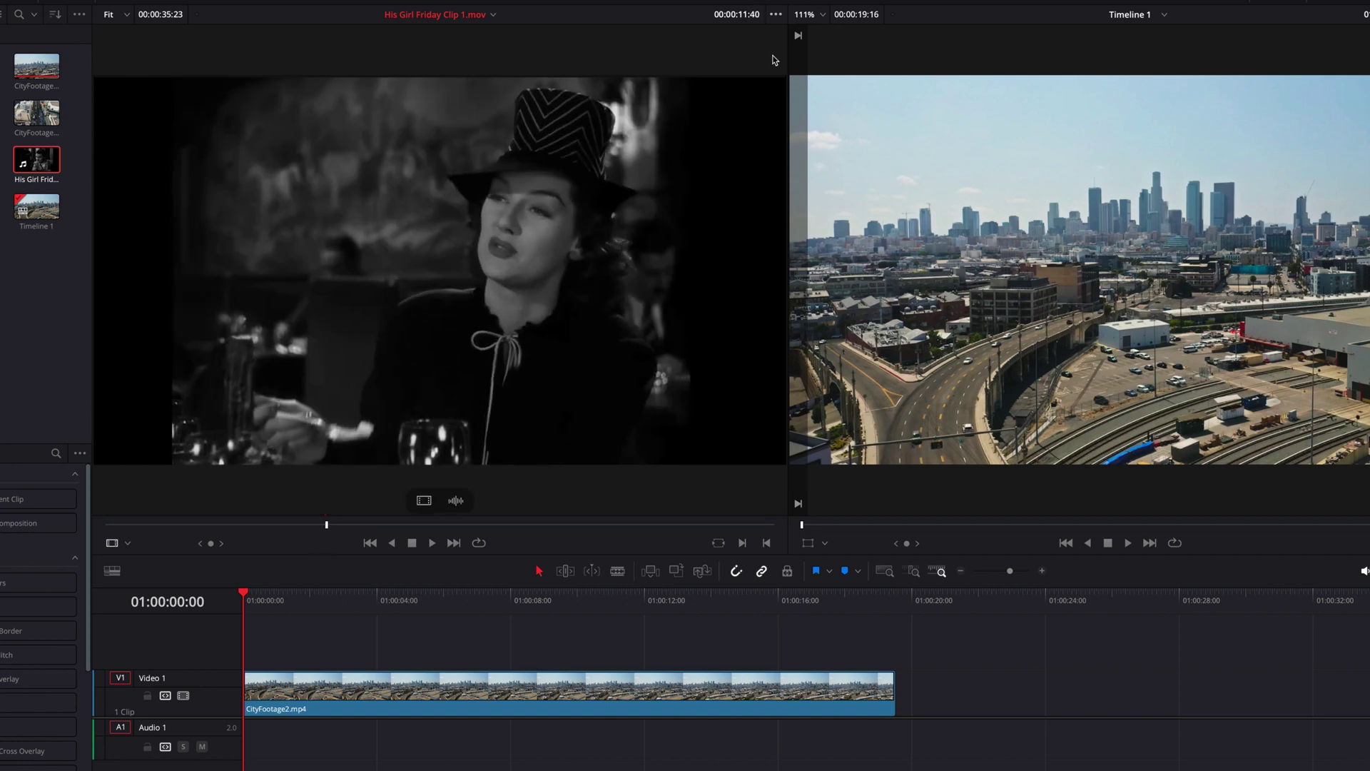
left_click(778, 16)
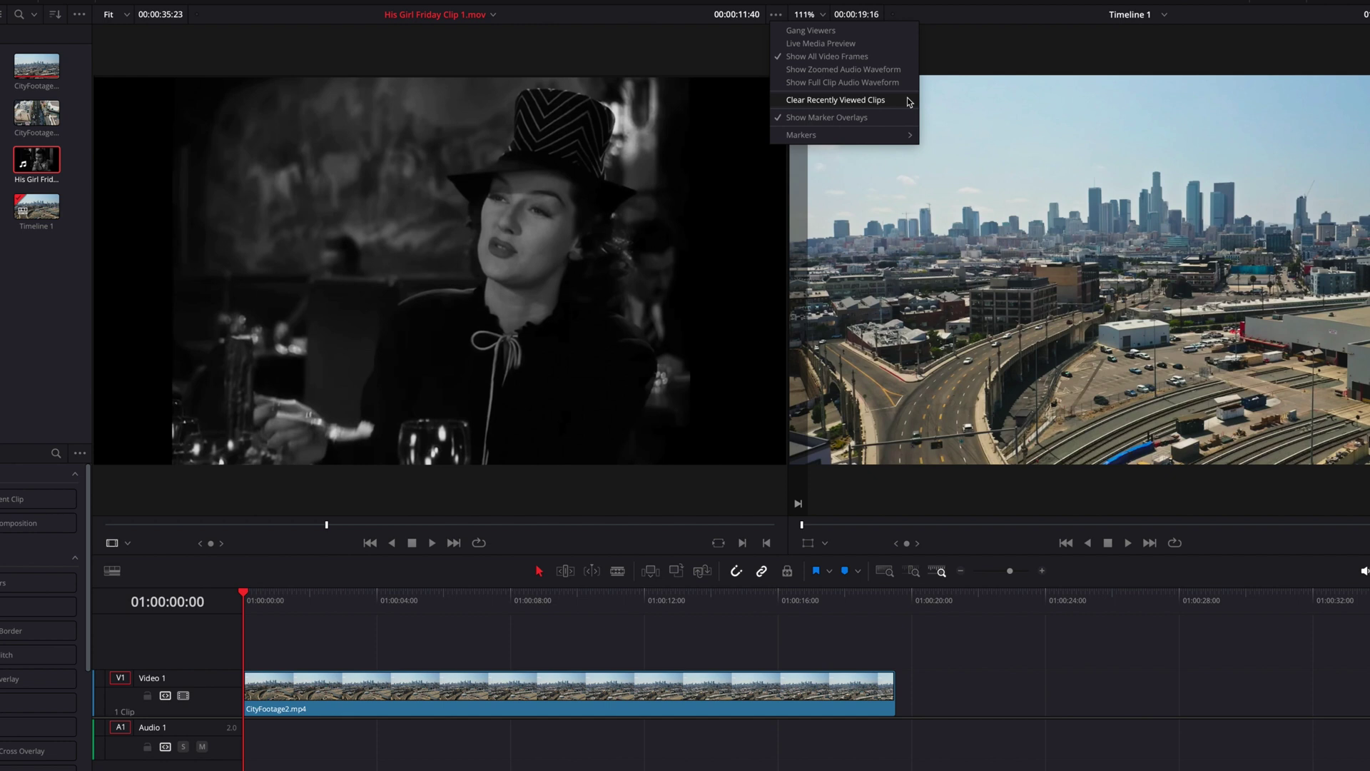
left_click(836, 100)
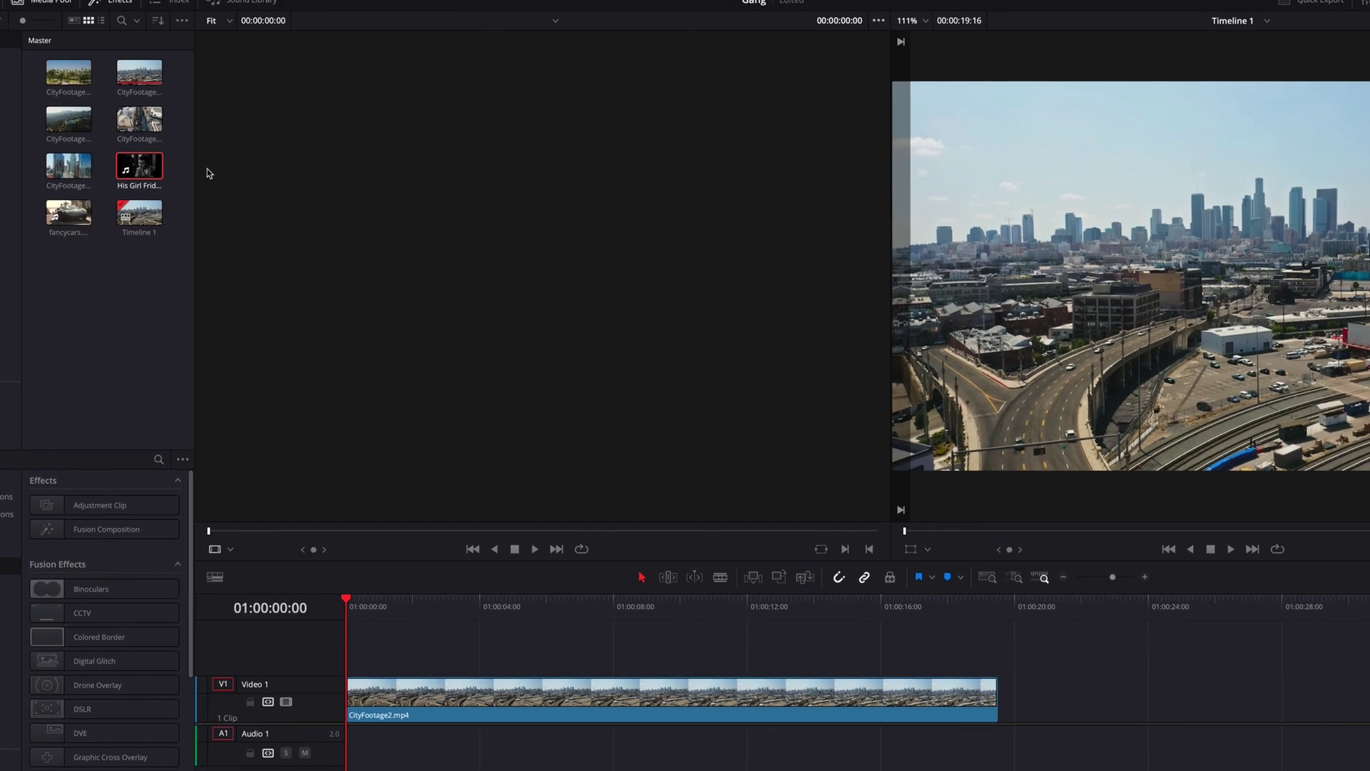
double_click(68, 72)
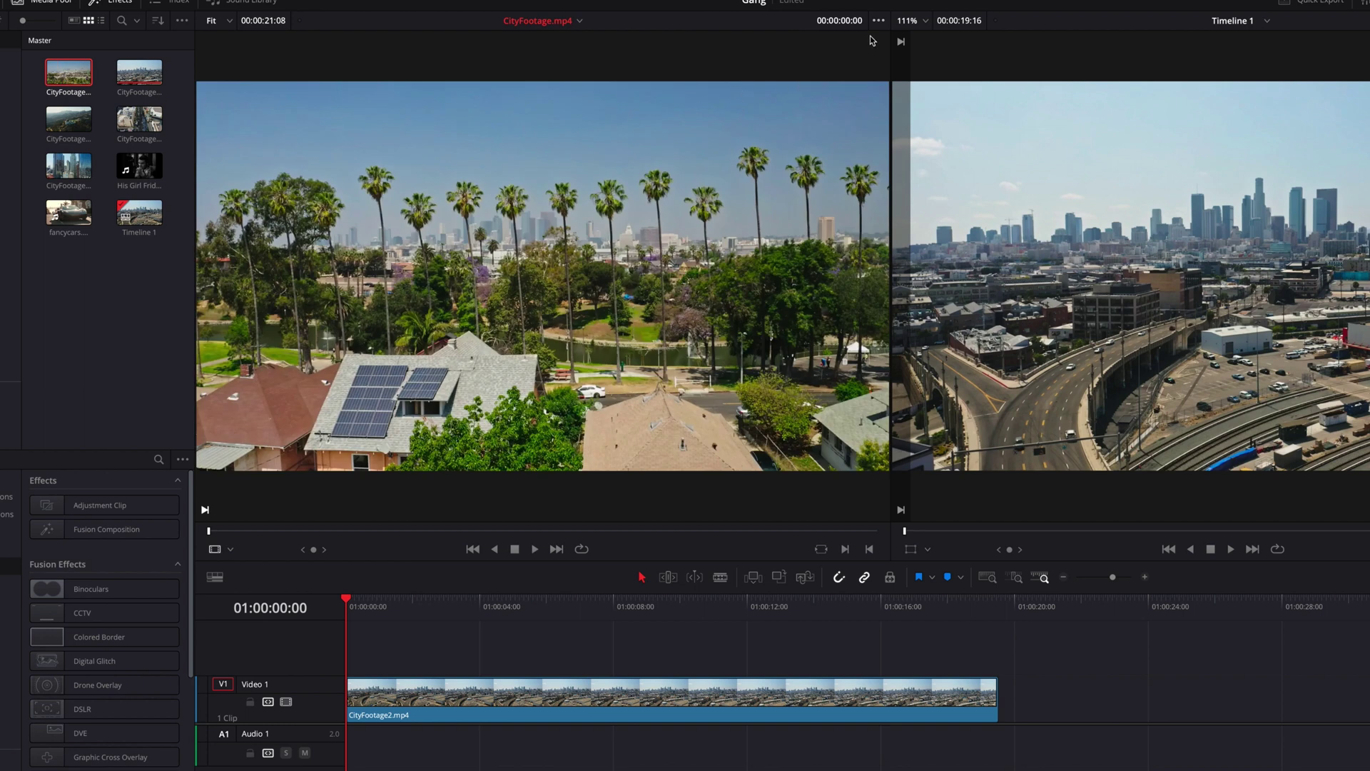
left_click(880, 21)
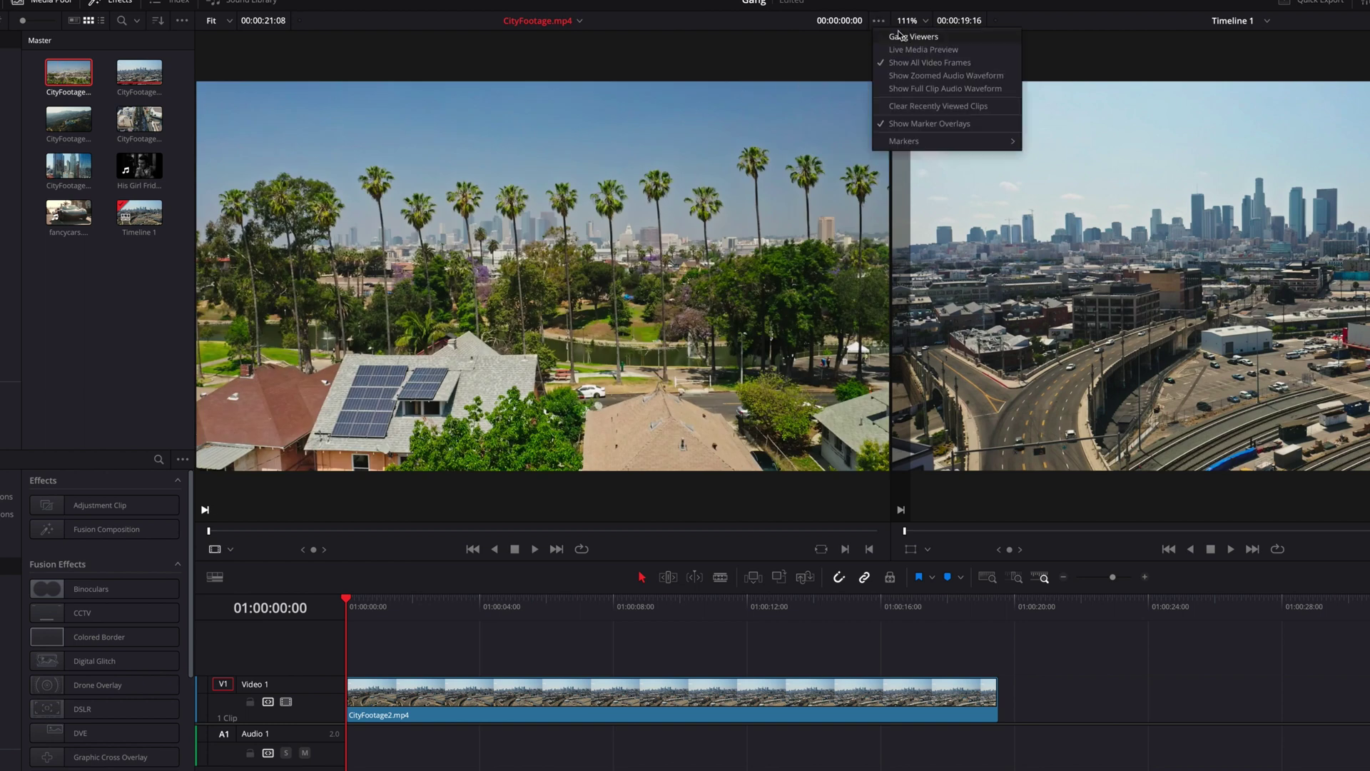
left_click(985, 110)
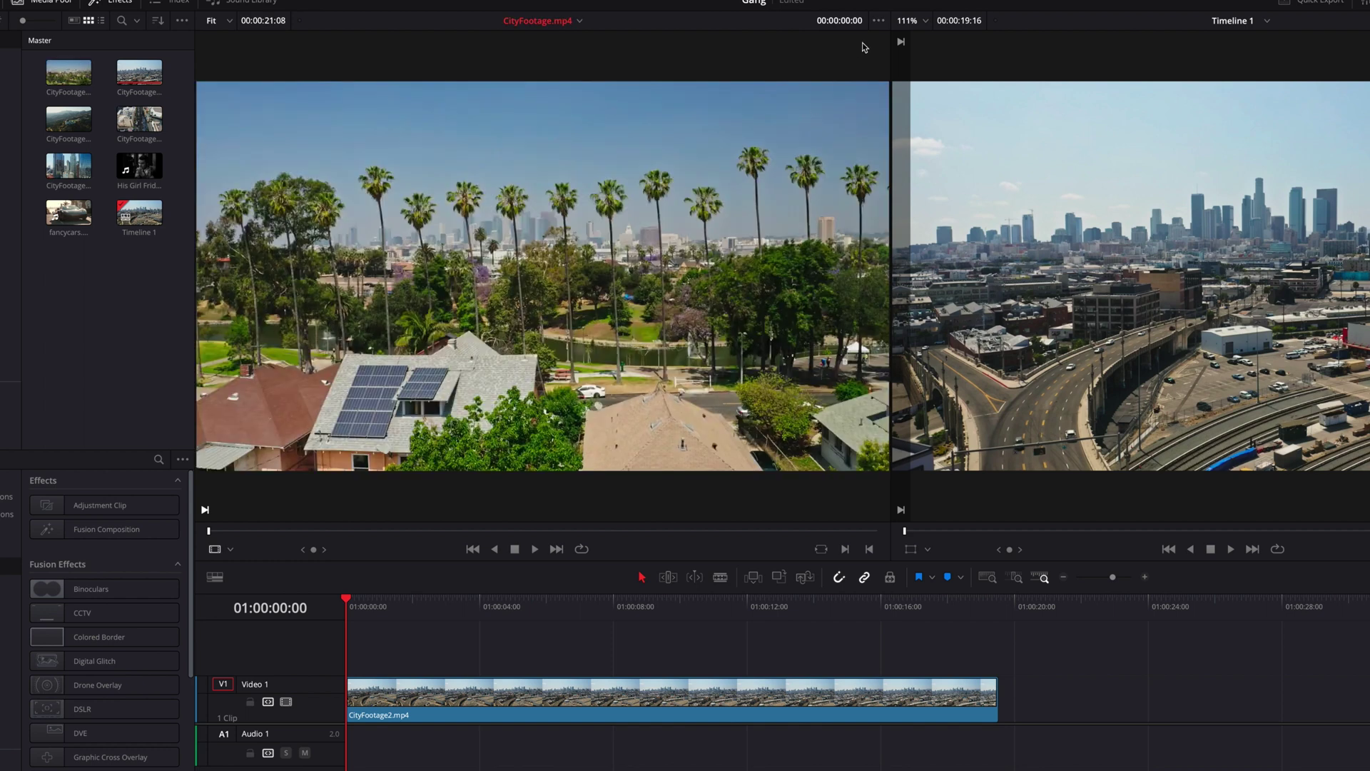
- Add a blue marker to the CityFootage source clip at 00:00:04:26
left_click(878, 20)
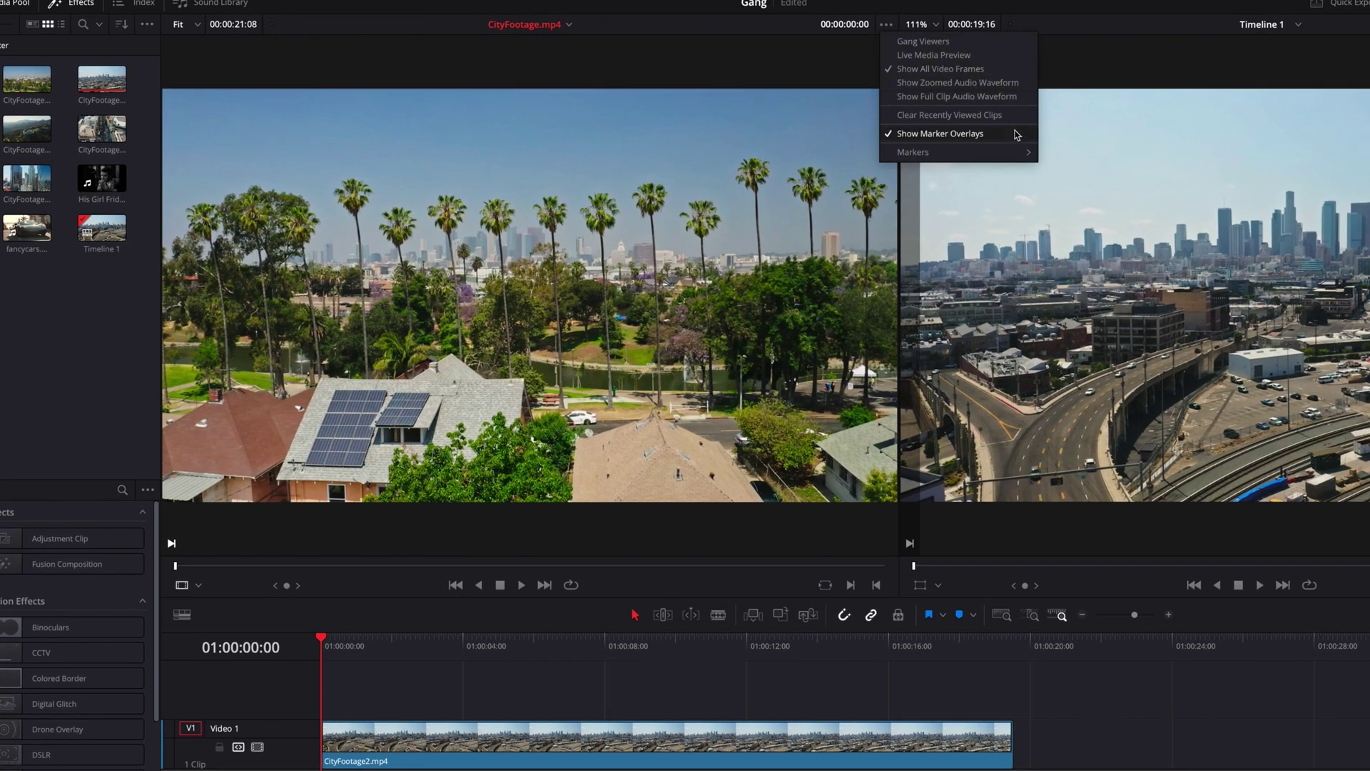
left_click(724, 585)
left_click(339, 566)
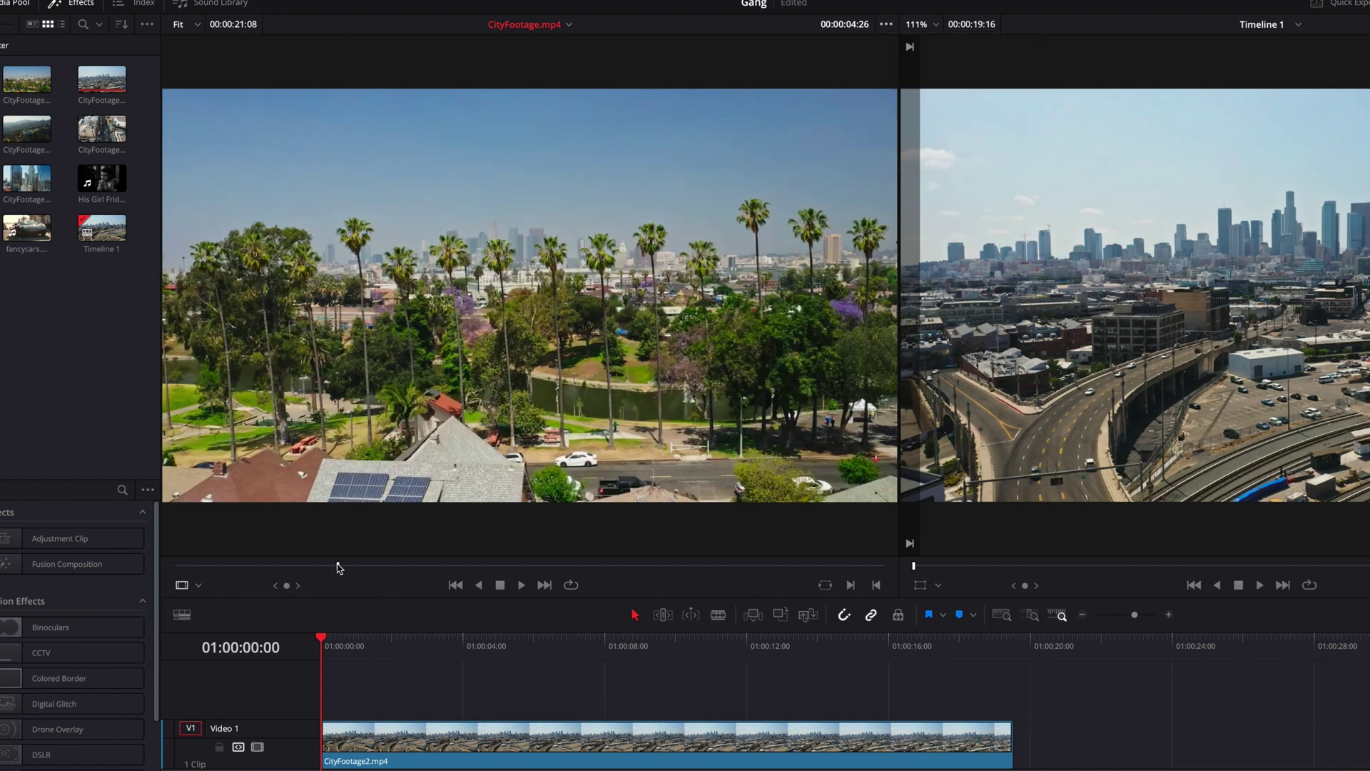
right_click(339, 566)
mouse_move(454, 637)
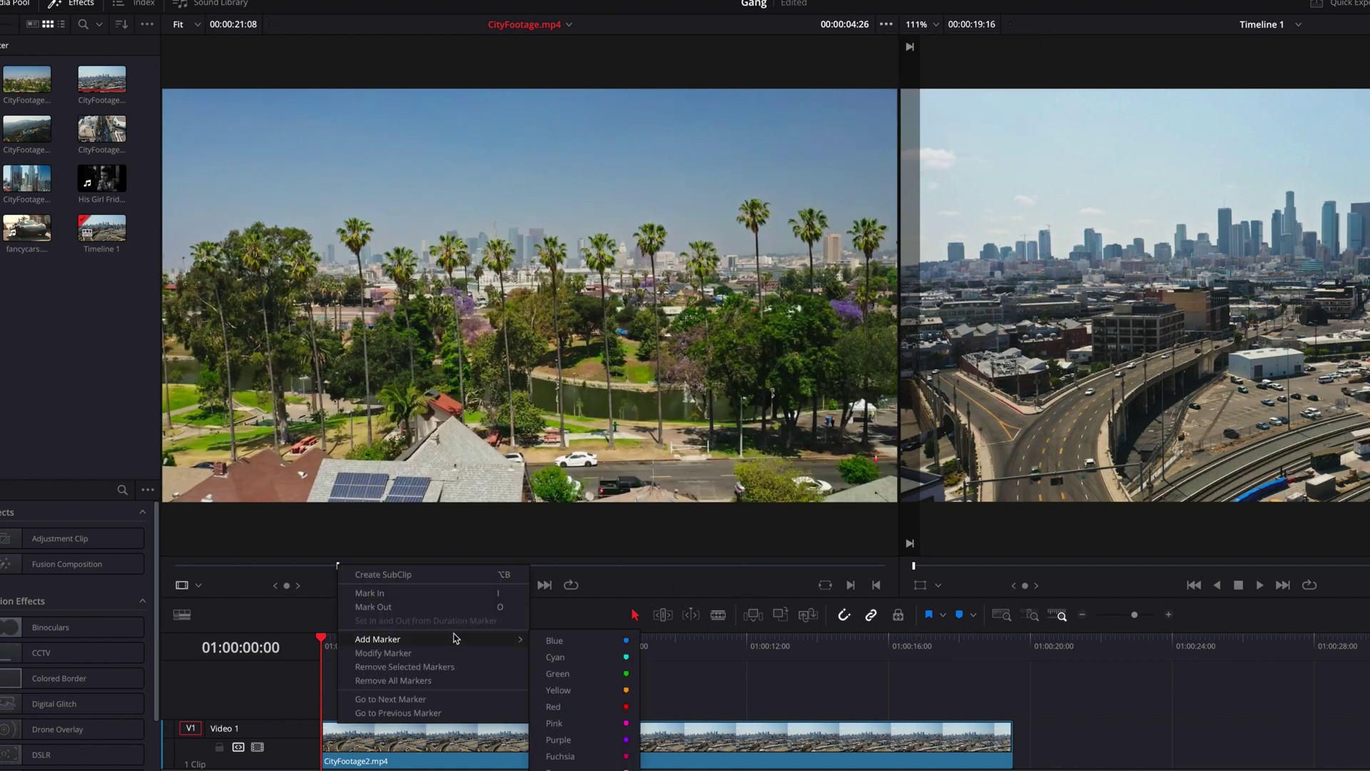
left_click(554, 640)
- Add markers at 00:00:08:13 and 00:00:14:17, then go back to Marker 1 and scrub to Marker 2
left_click(457, 566)
right_click(456, 566)
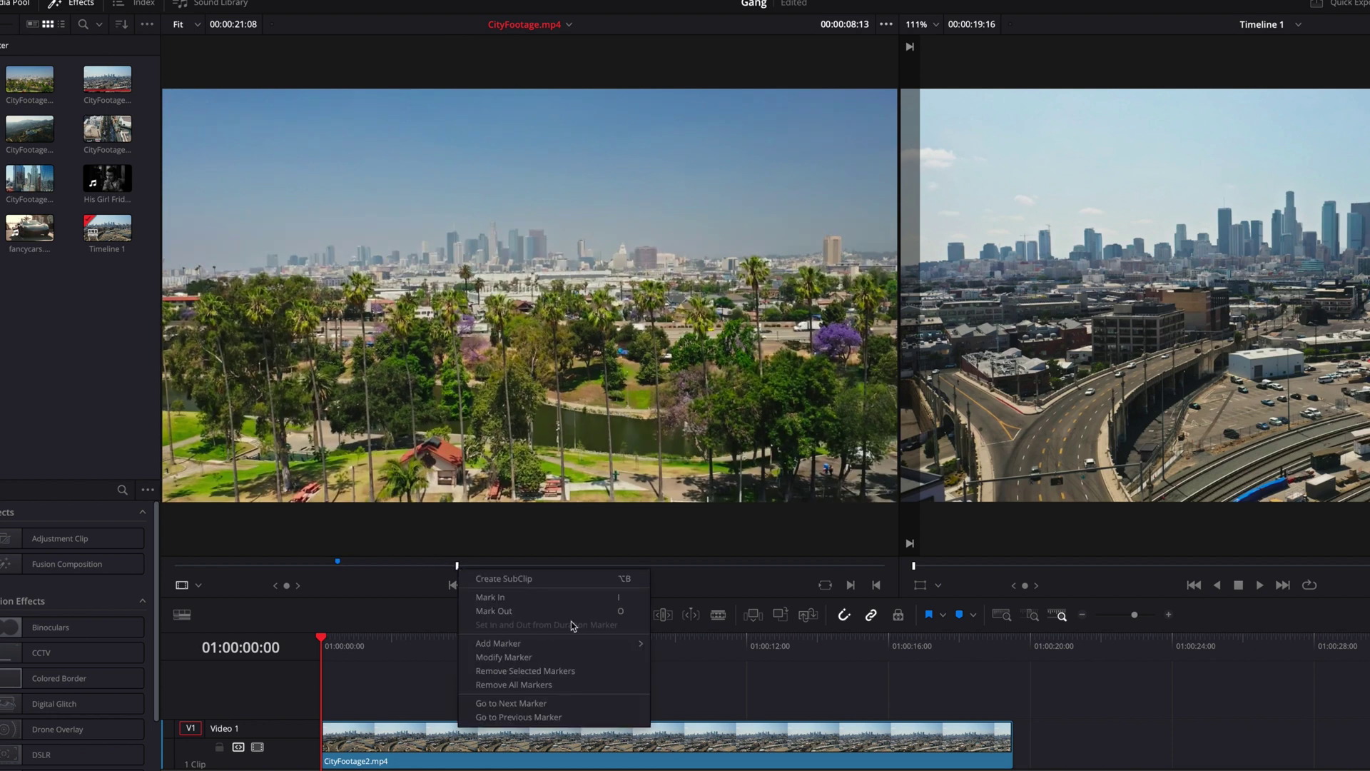
mouse_move(607, 643)
left_click(671, 647)
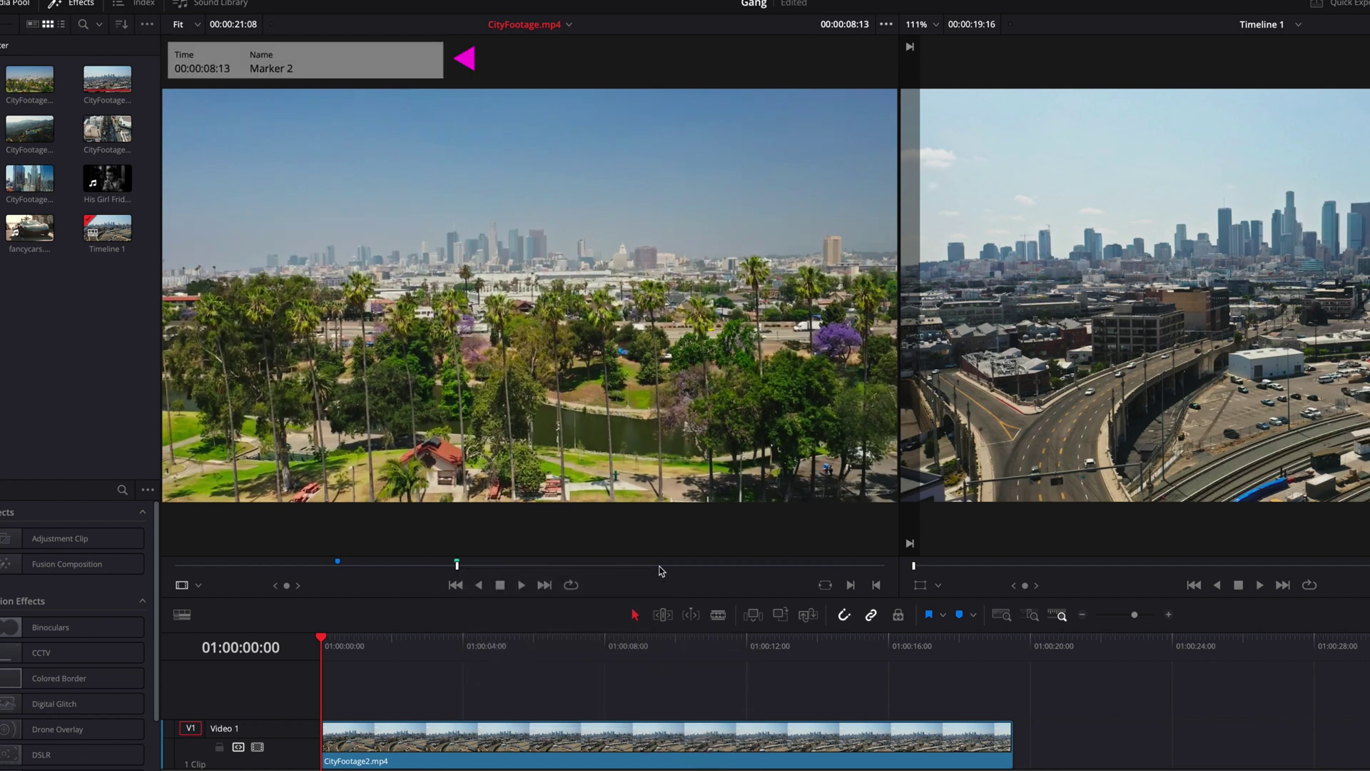
left_click(663, 566)
right_click(662, 566)
mouse_move(802, 642)
left_click(905, 699)
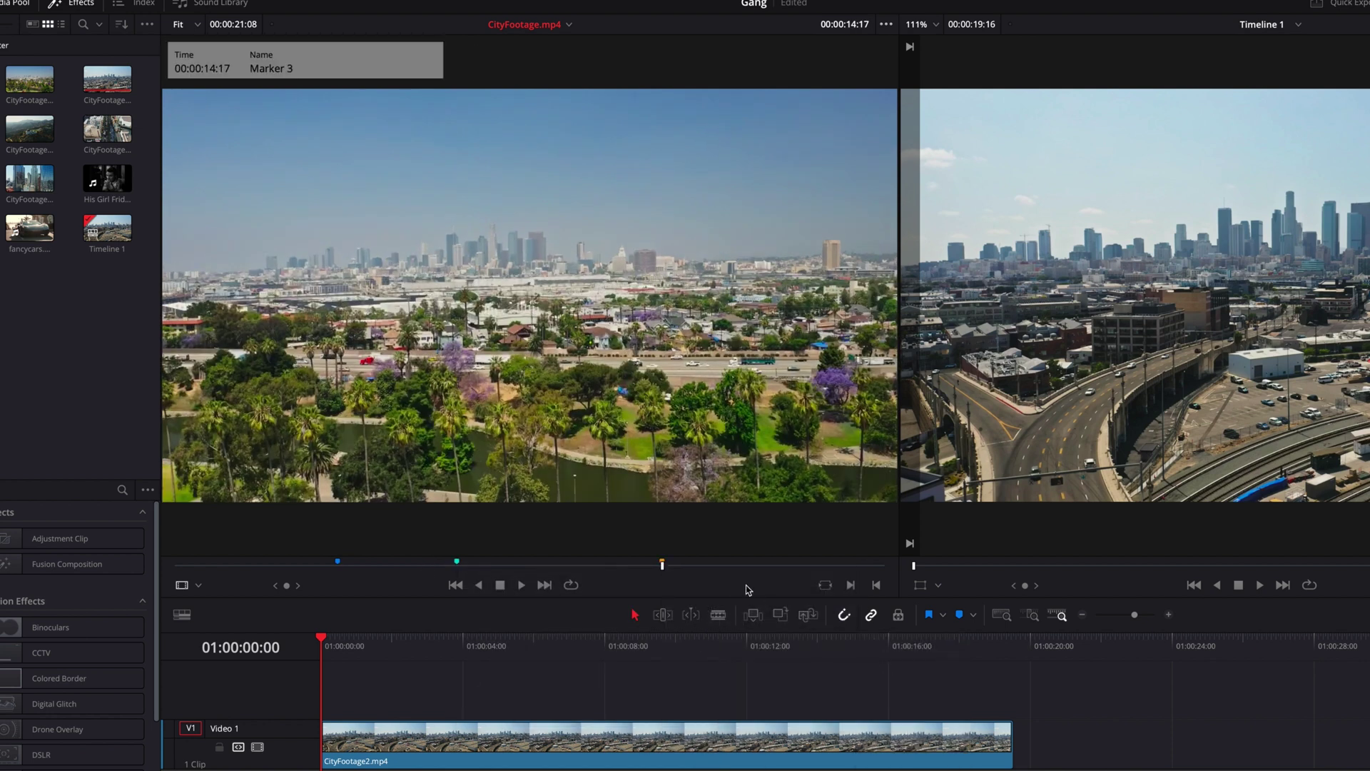
left_click(338, 564)
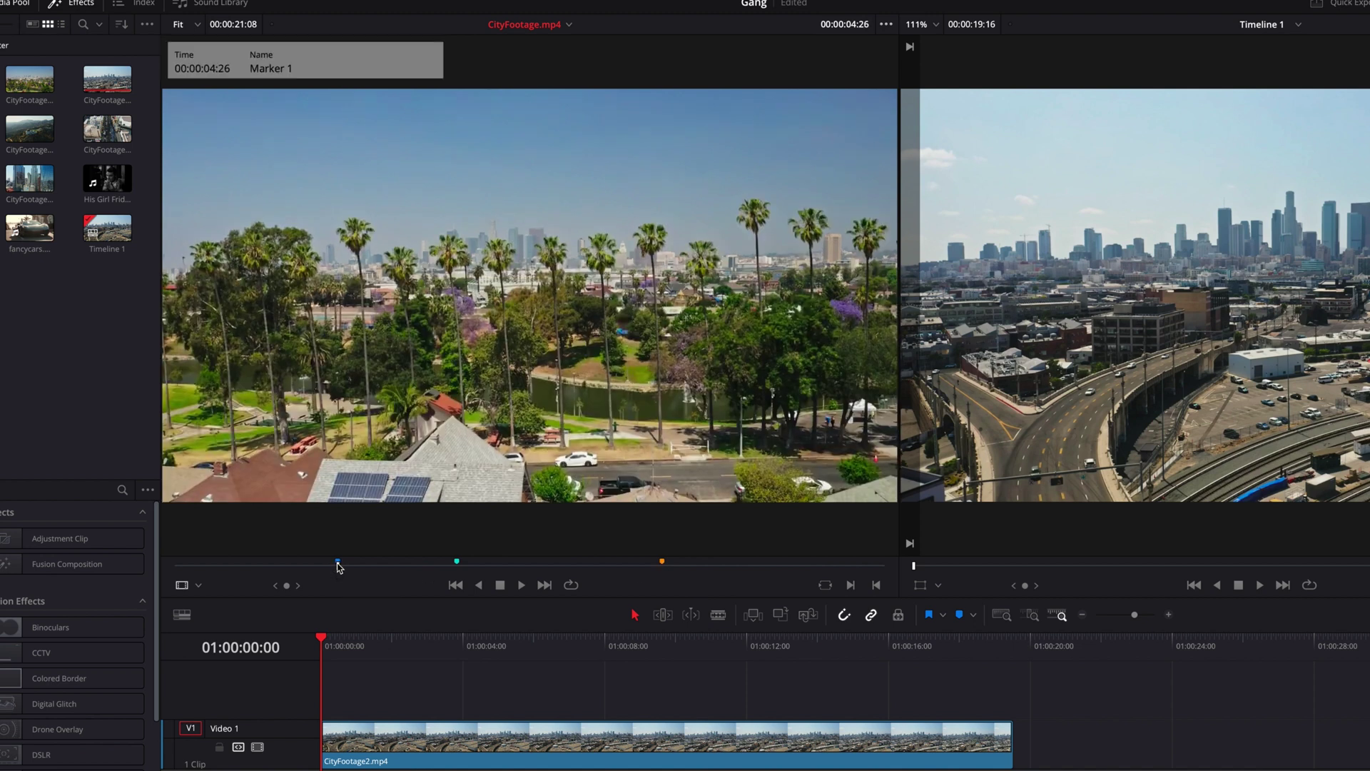
left_click_drag(338, 564, 457, 565)
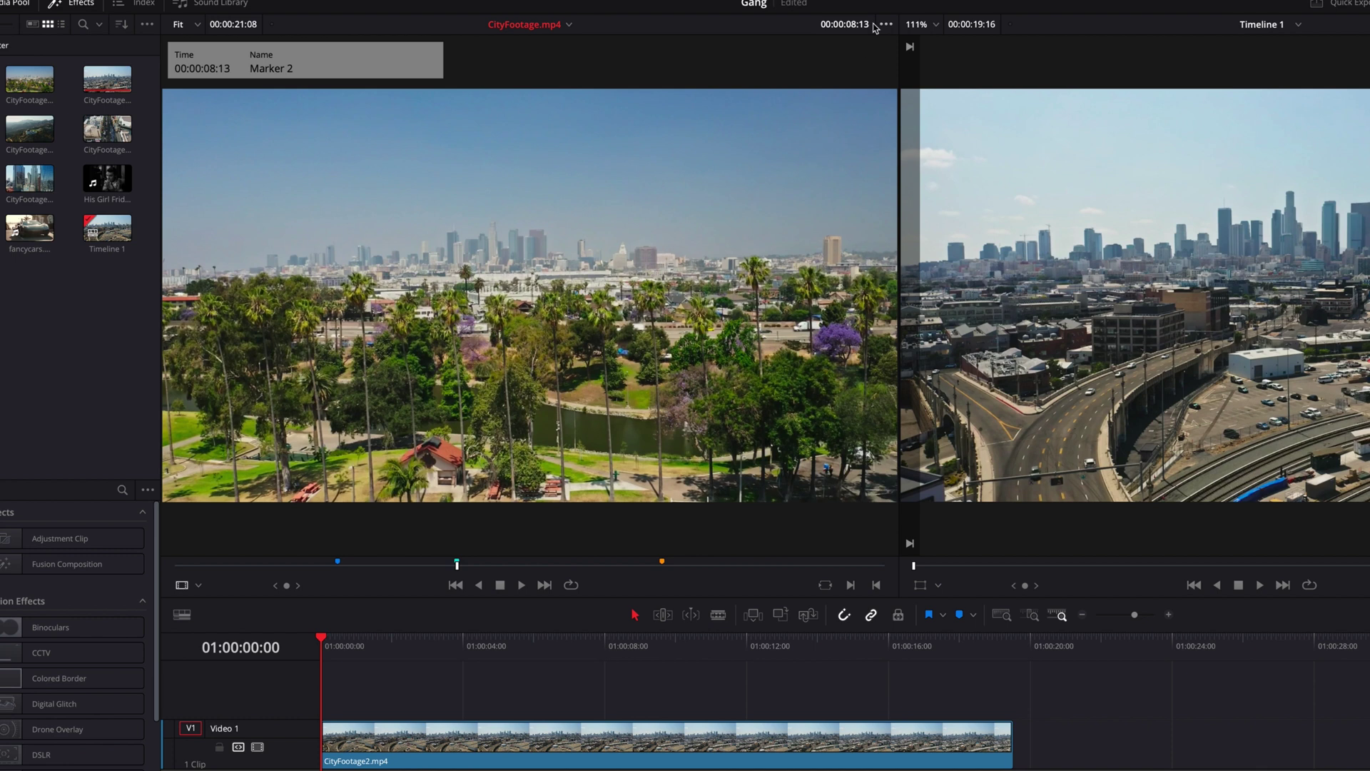
- Turn off Show Marker Overlays and scrub from Marker 3 back toward Marker 2
left_click(887, 27)
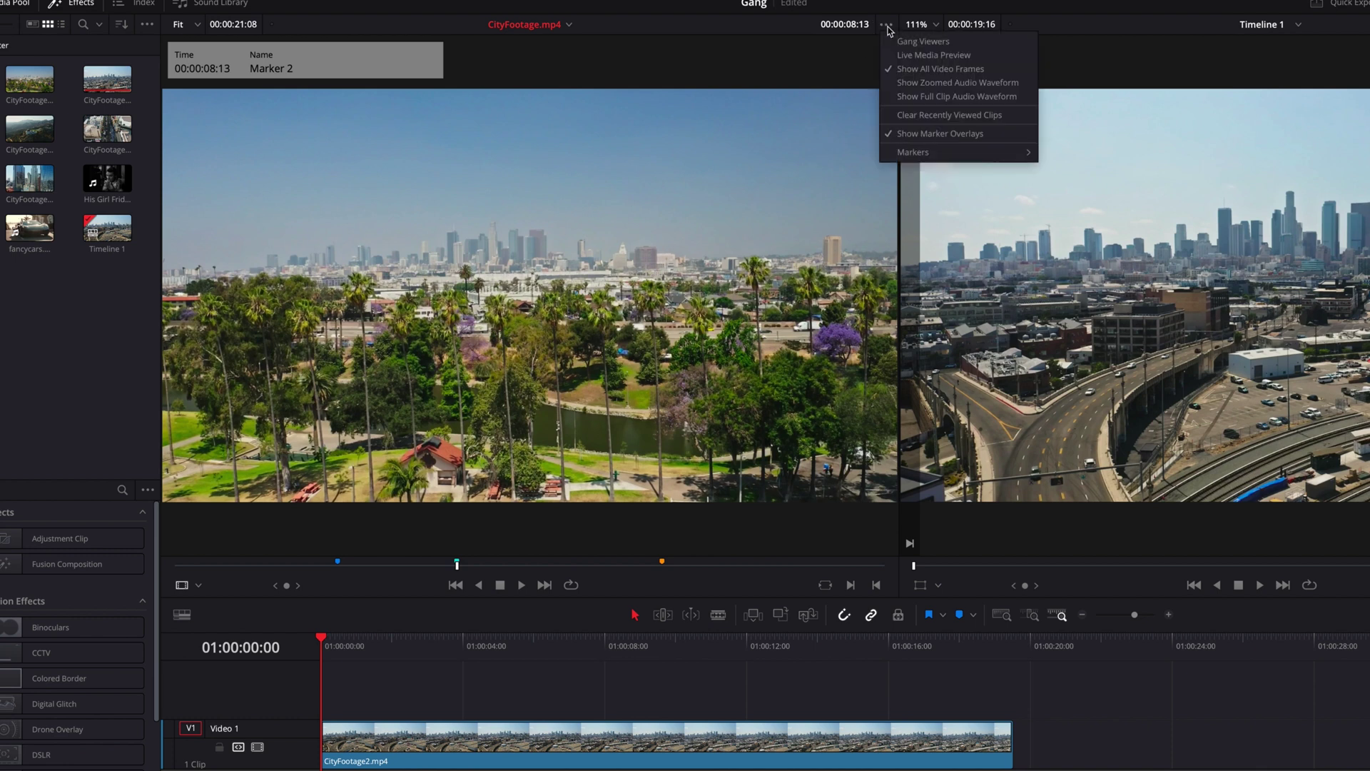
left_click(1002, 131)
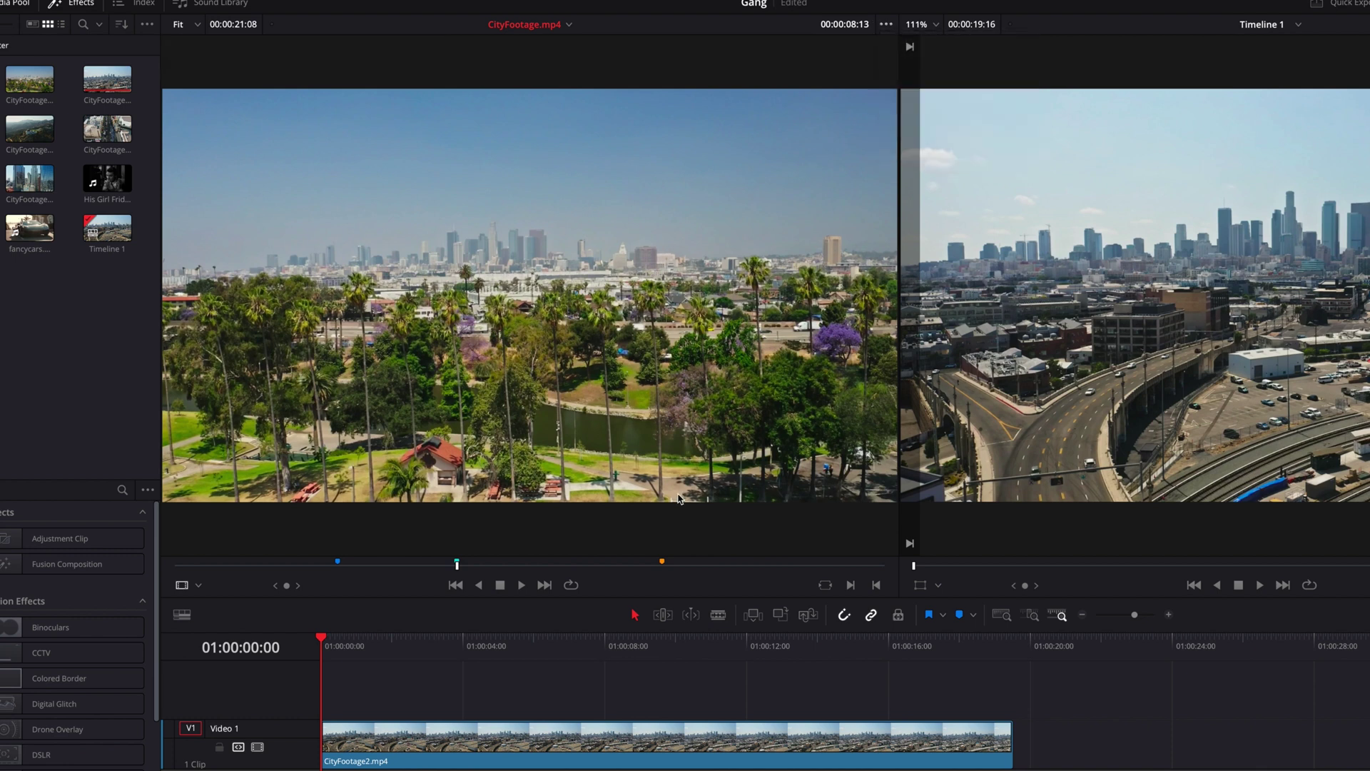
left_click(662, 562)
mouse_move(662, 569)
left_mouse_down()
mouse_move(465, 566)
mouse_move(460, 582)
left_mouse_up()
- Park the source playhead exactly on Marker 1 using single-frame arrow steps
left_click(341, 565)
left_click_drag(344, 594, 340, 595)
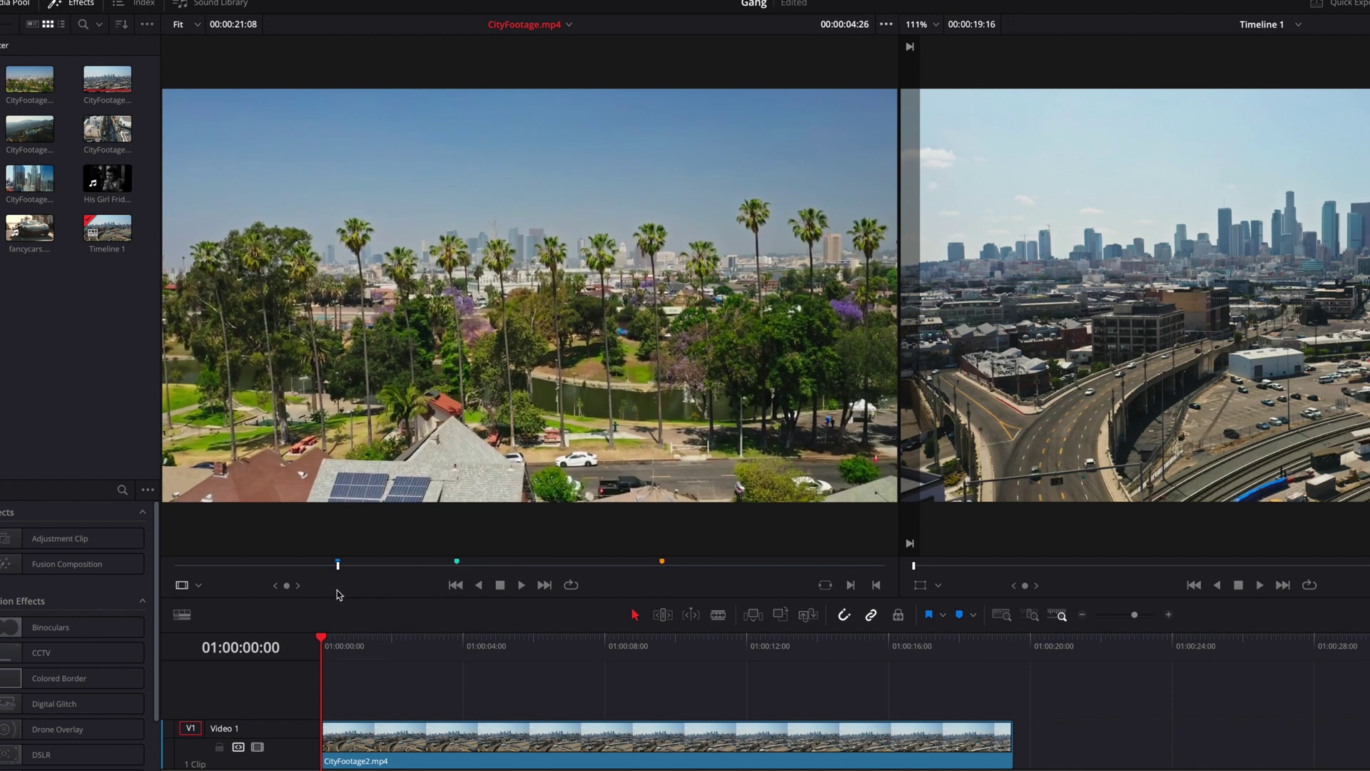
key("Left")
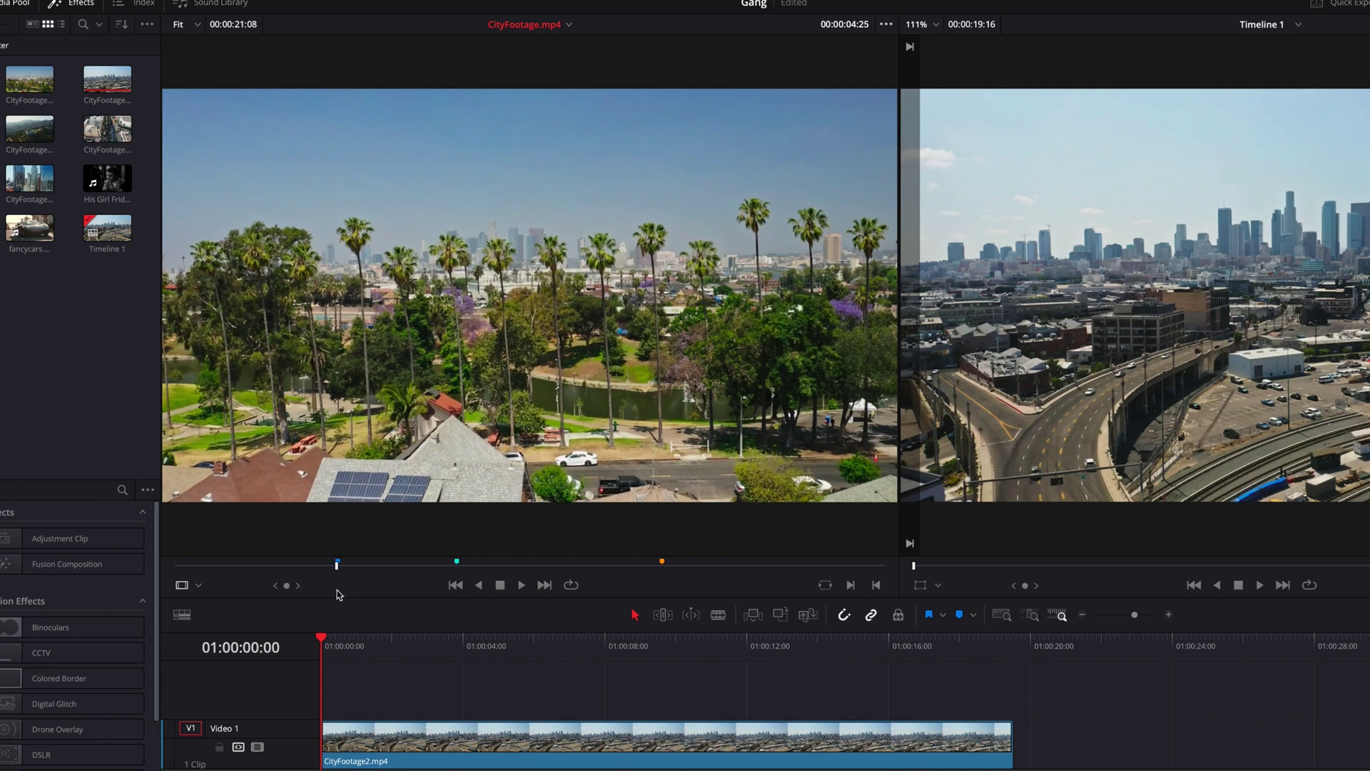
key("Right")
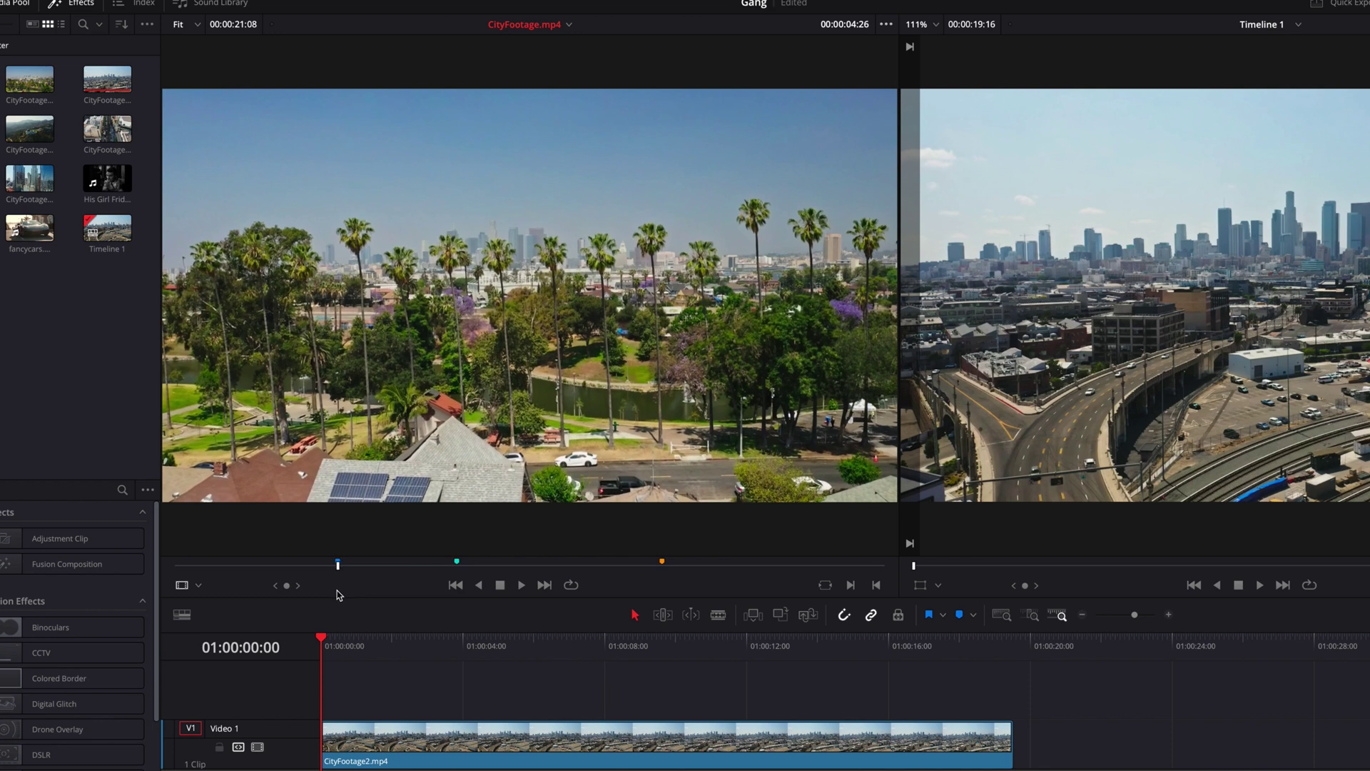
left_click(885, 25)
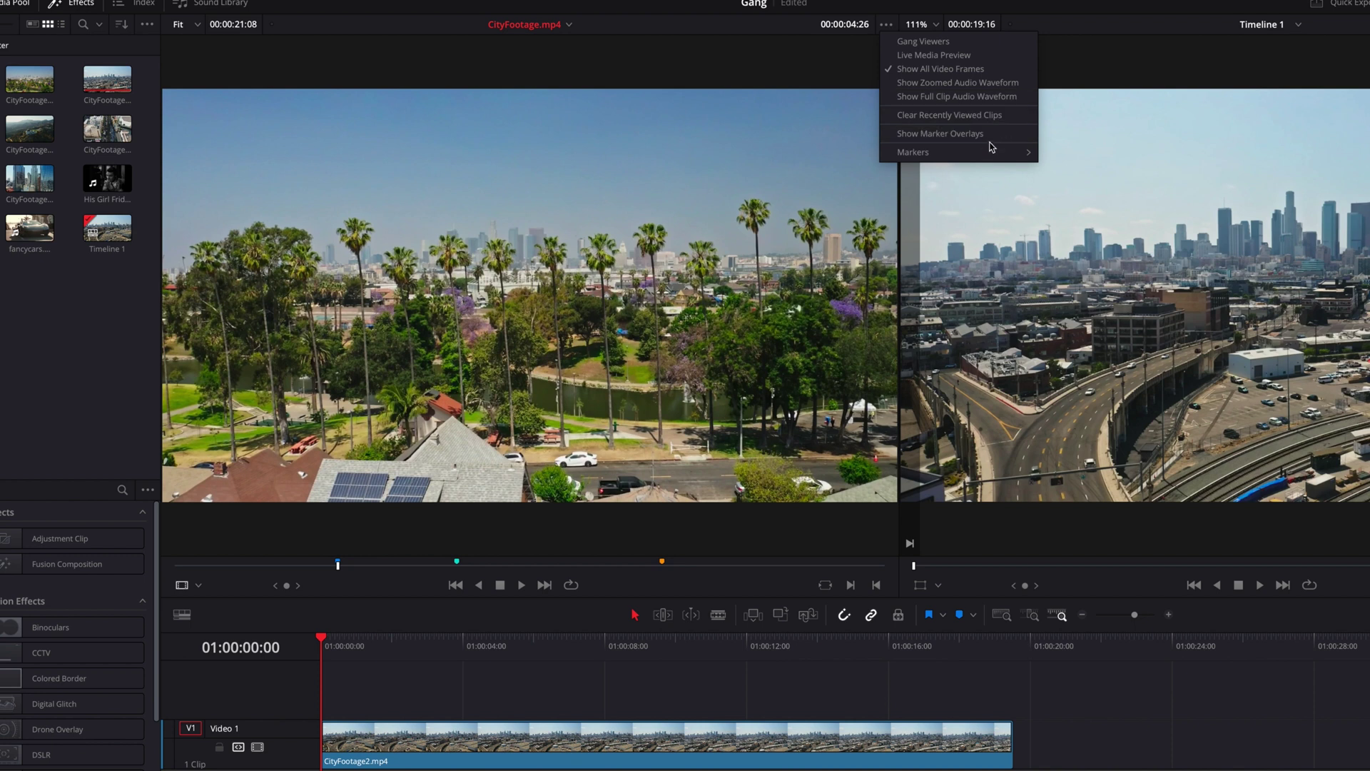
mouse_move(992, 151)
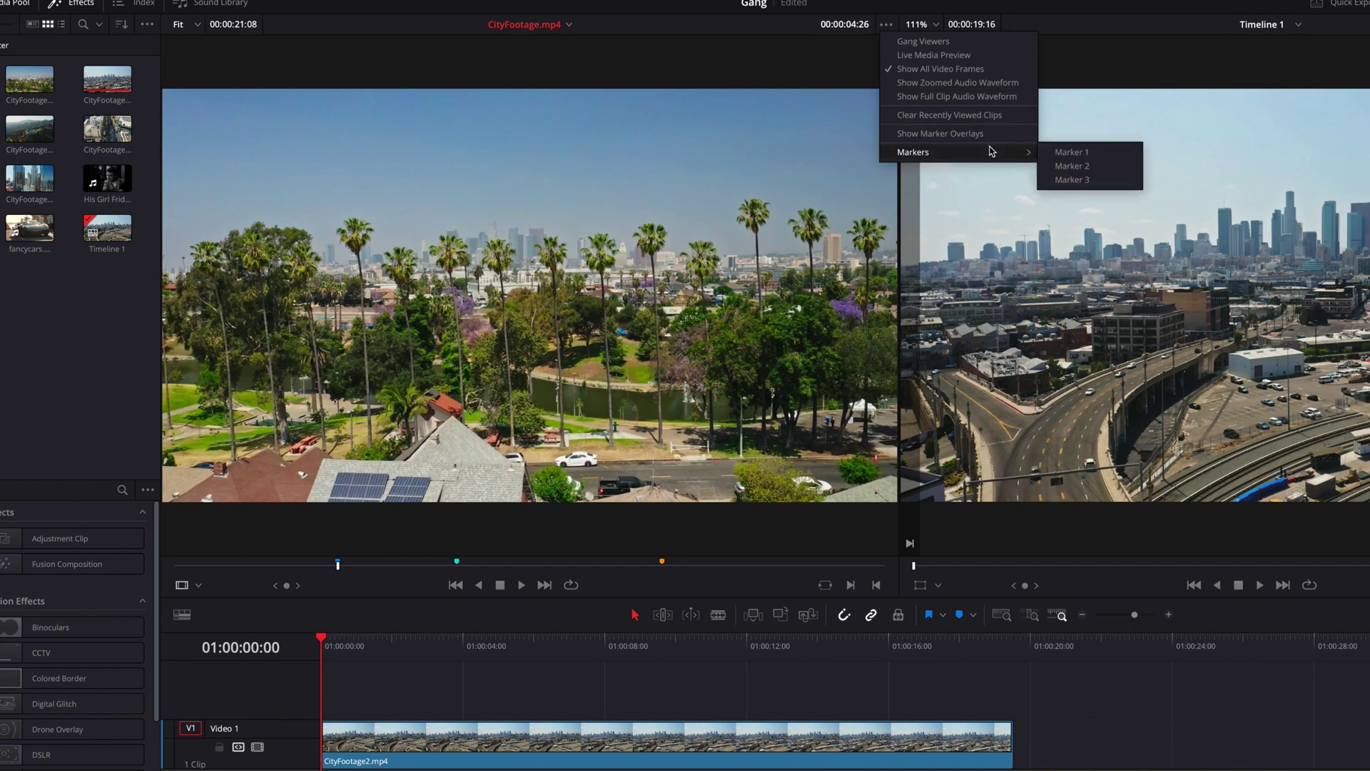
left_click(1073, 167)
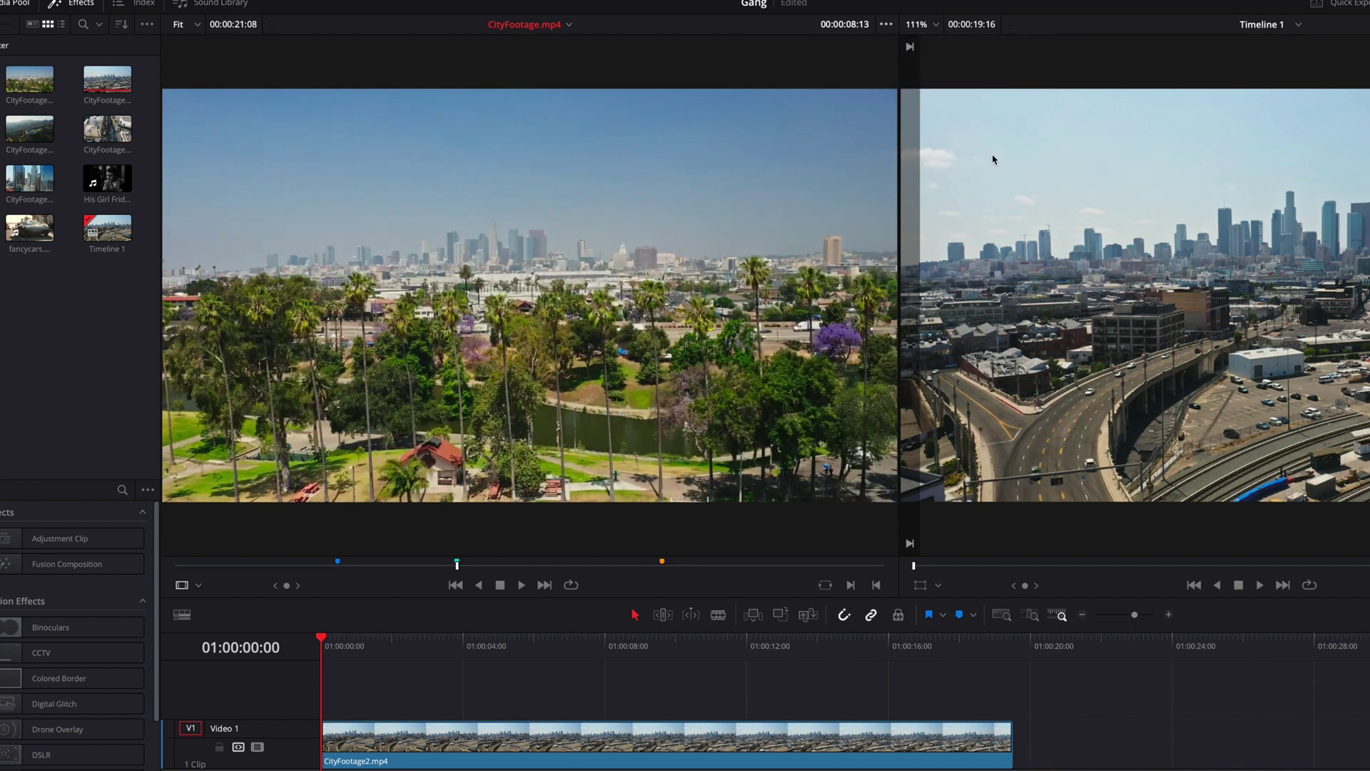
left_click(889, 27)
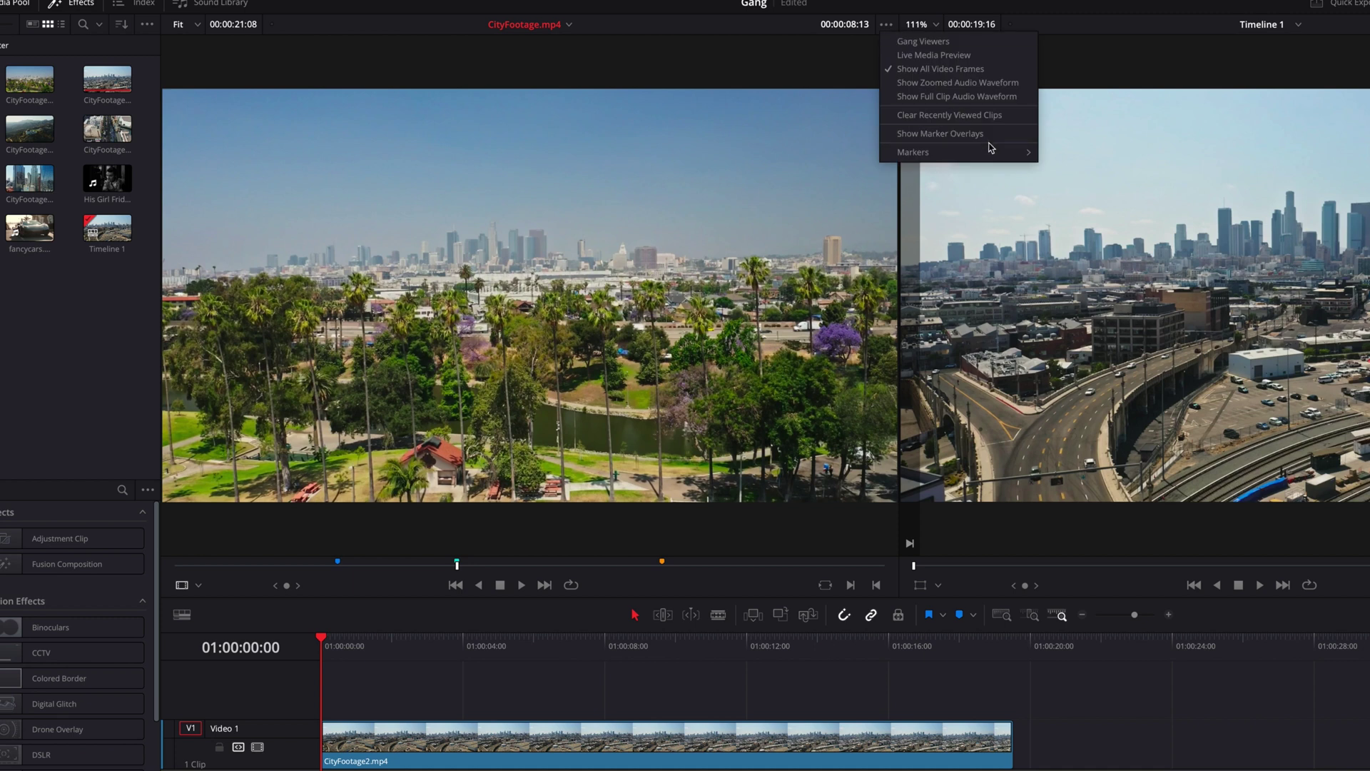
mouse_move(996, 151)
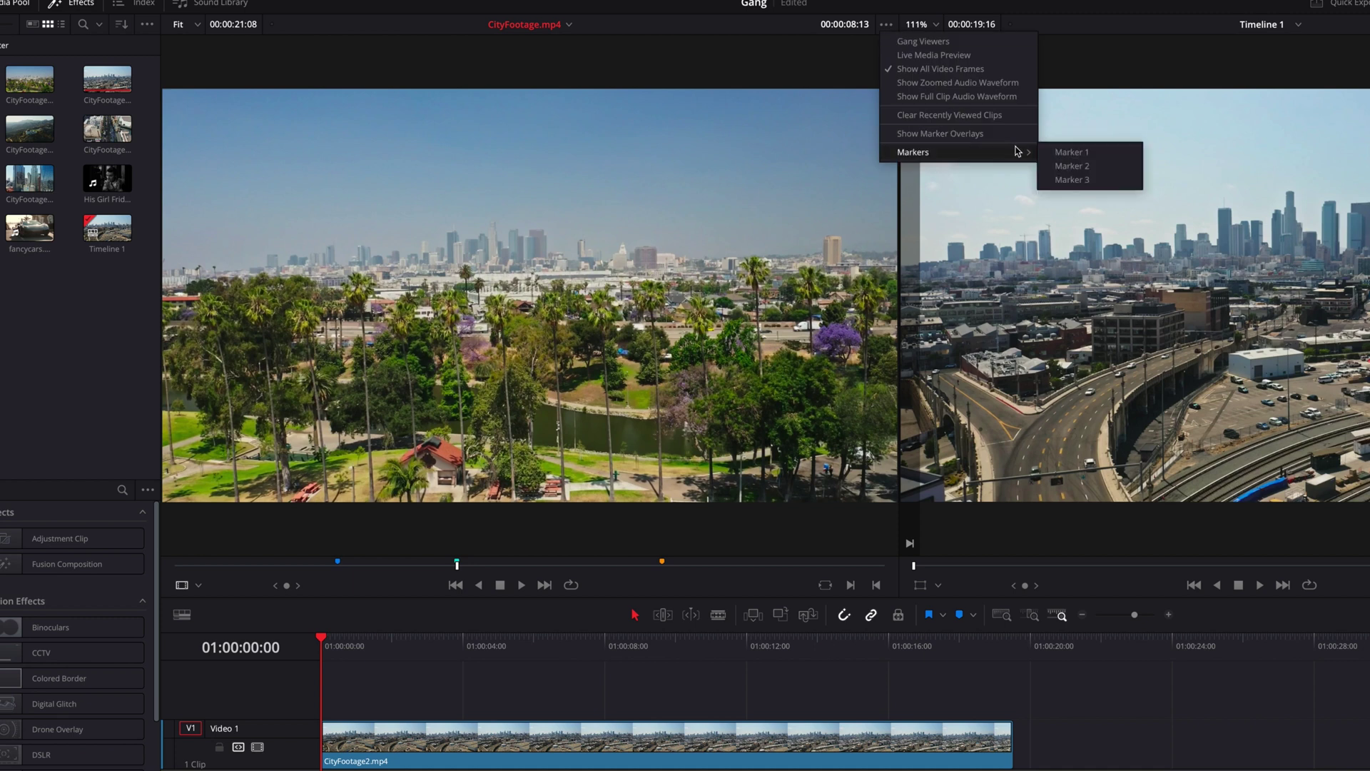
left_click(1092, 184)
left_click(889, 27)
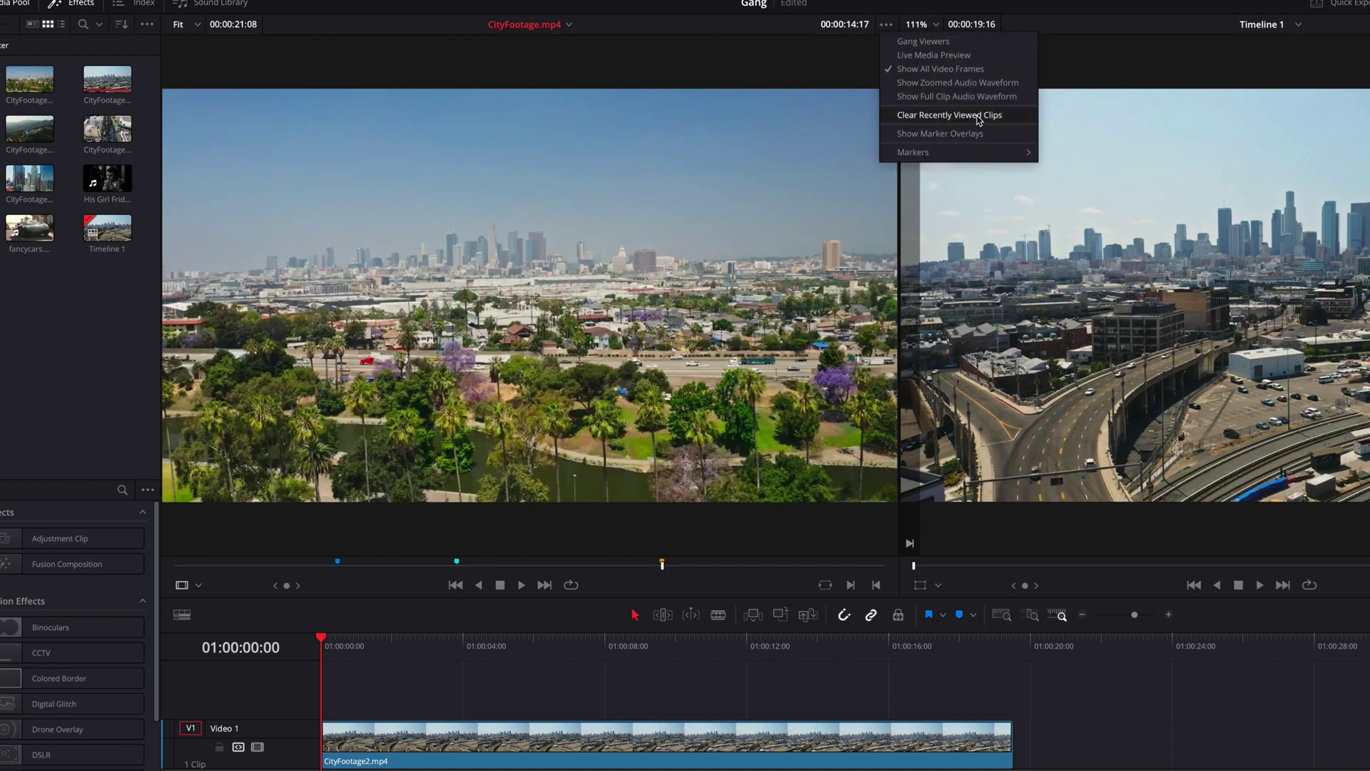
mouse_move(992, 152)
left_click(1072, 156)
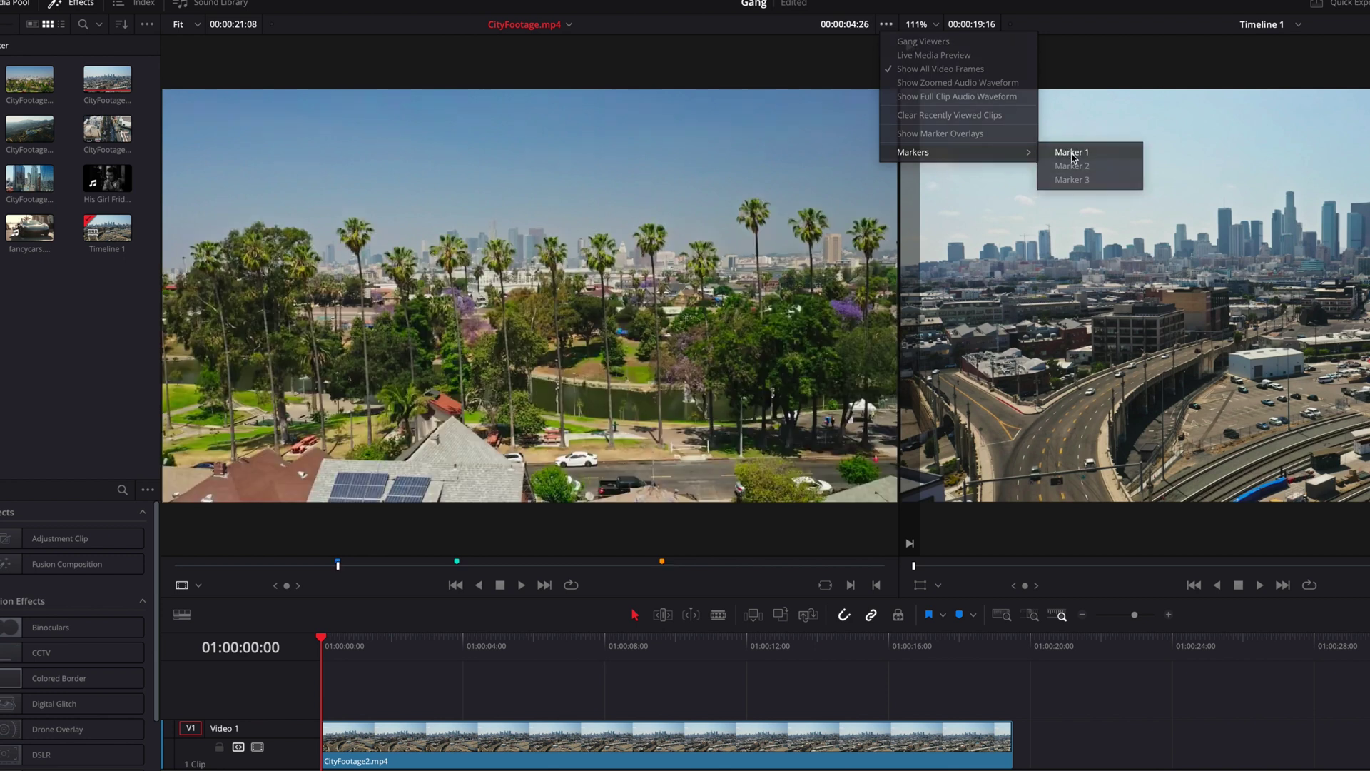